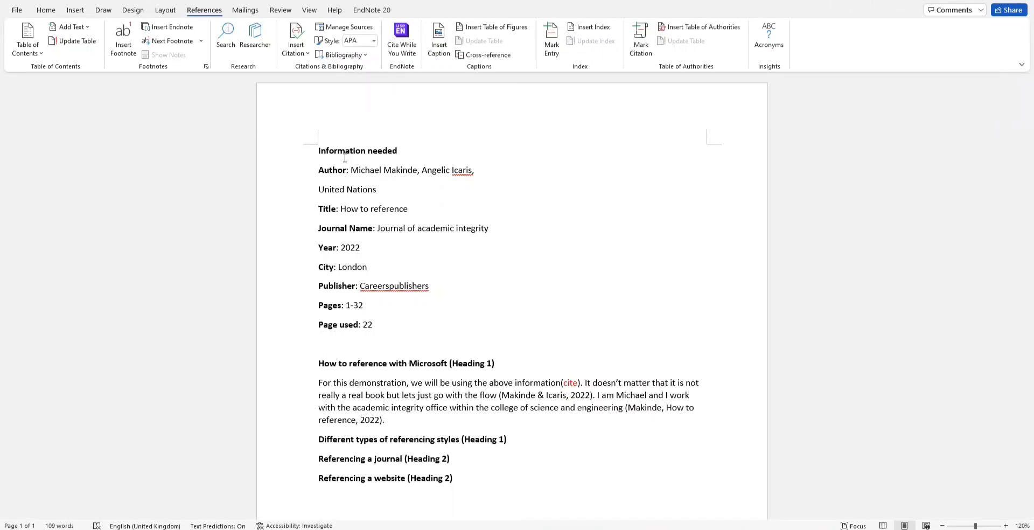
Step: Keep APA style and copy Birmingham City Council's 'Castle vale fact sheet' from the Master List into the document
{"action": "left_click", "coordinate": [373, 41]}
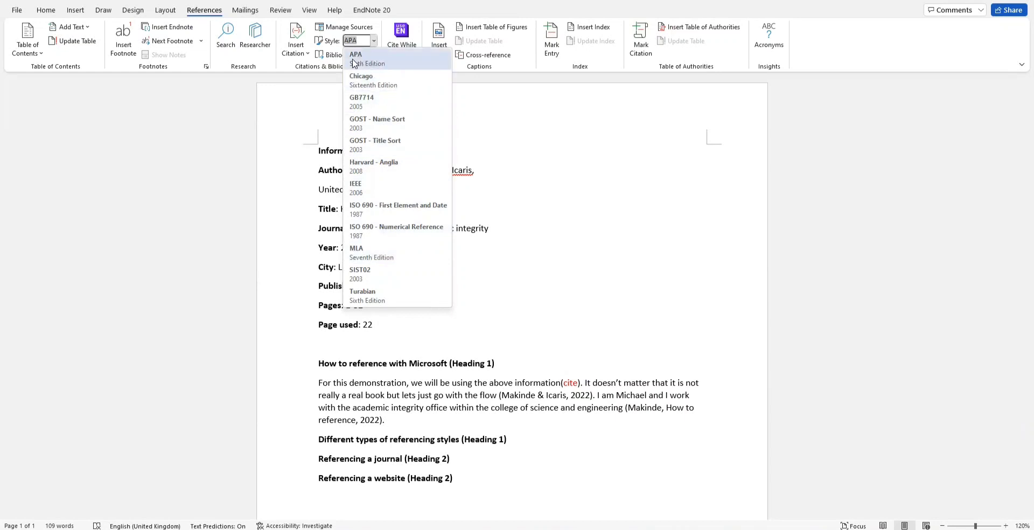
{"action": "left_click", "coordinate": [468, 100]}
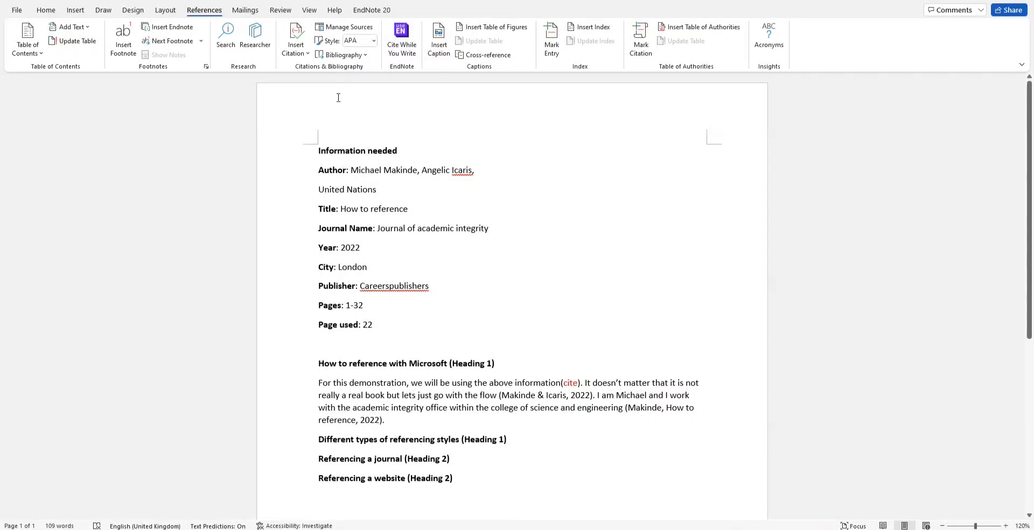
{"action": "left_click", "coordinate": [329, 28]}
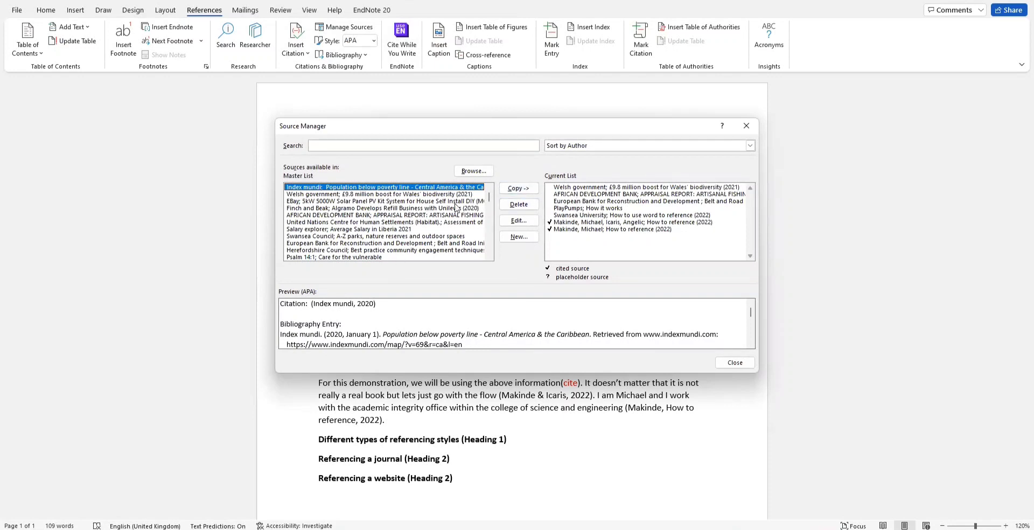
{"action": "left_click_drag", "start_coordinate": [488, 198], "coordinate": [431, 198]}
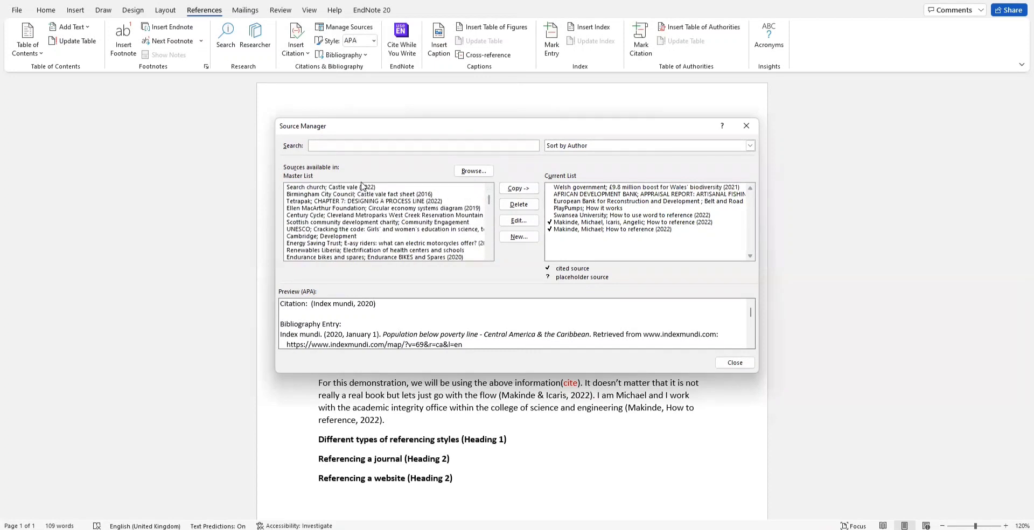
{"action": "left_click", "coordinate": [357, 193]}
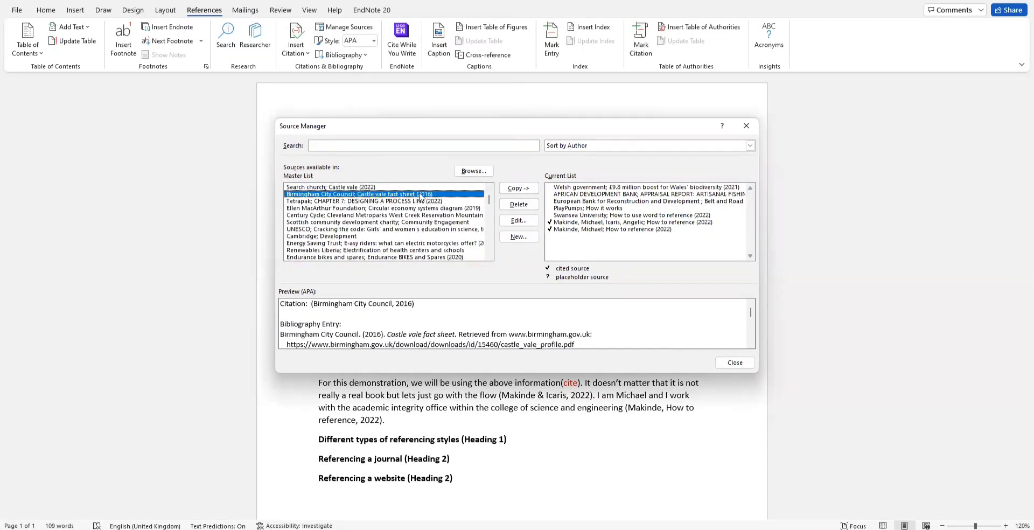
{"action": "left_click", "coordinate": [518, 188]}
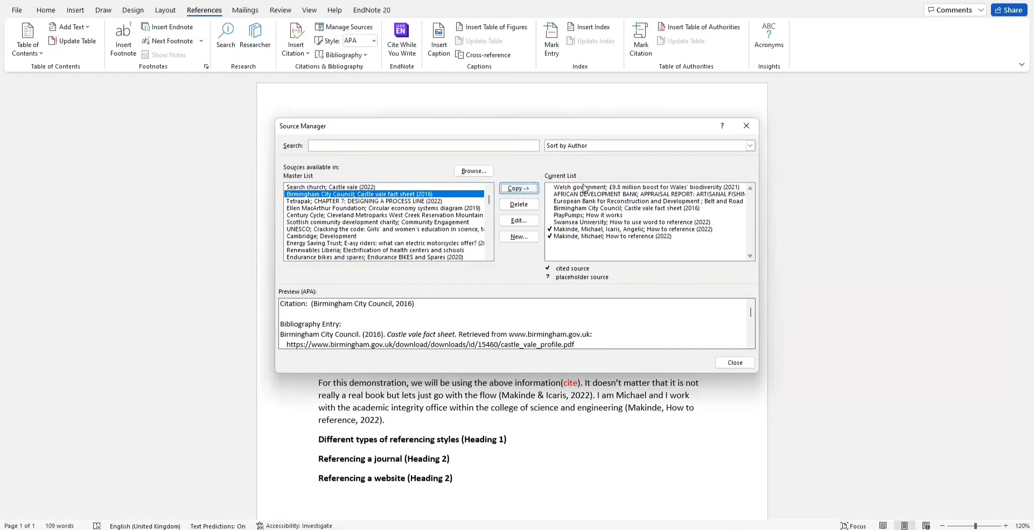
{"action": "left_click", "coordinate": [734, 362]}
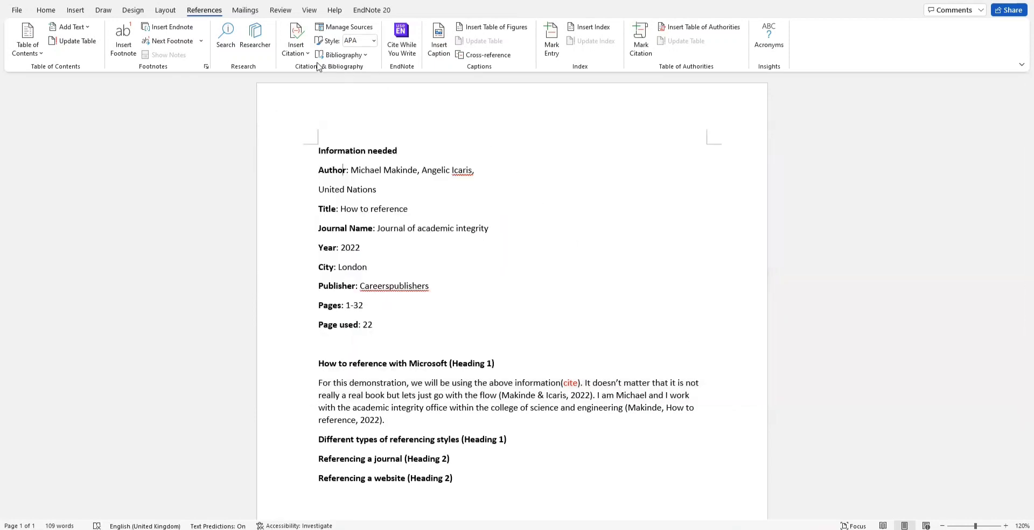
{"action": "left_click", "coordinate": [299, 57]}
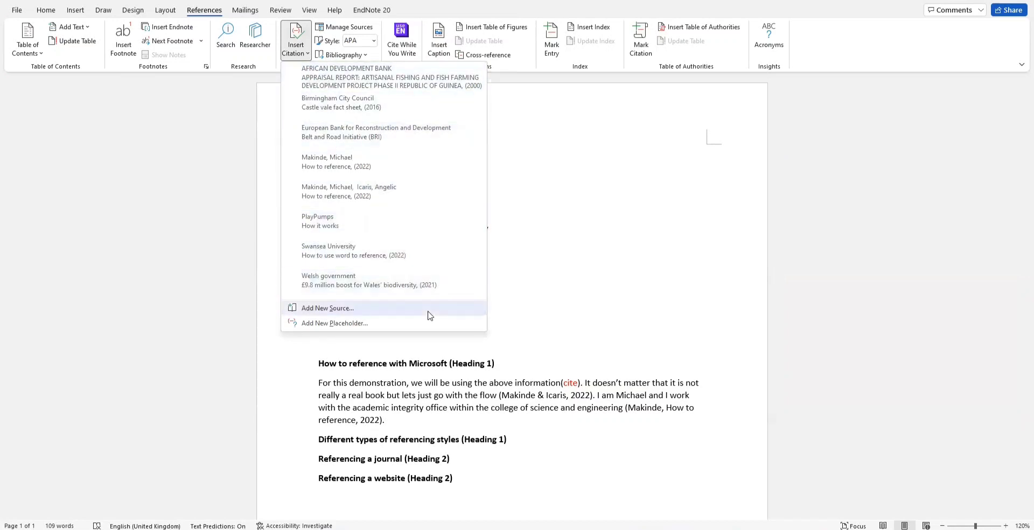
Step: Insert an (AFRICAN DEVELOPMENT BANK, 2000) citation at the end of the first body paragraph
{"action": "left_click", "coordinate": [515, 401]}
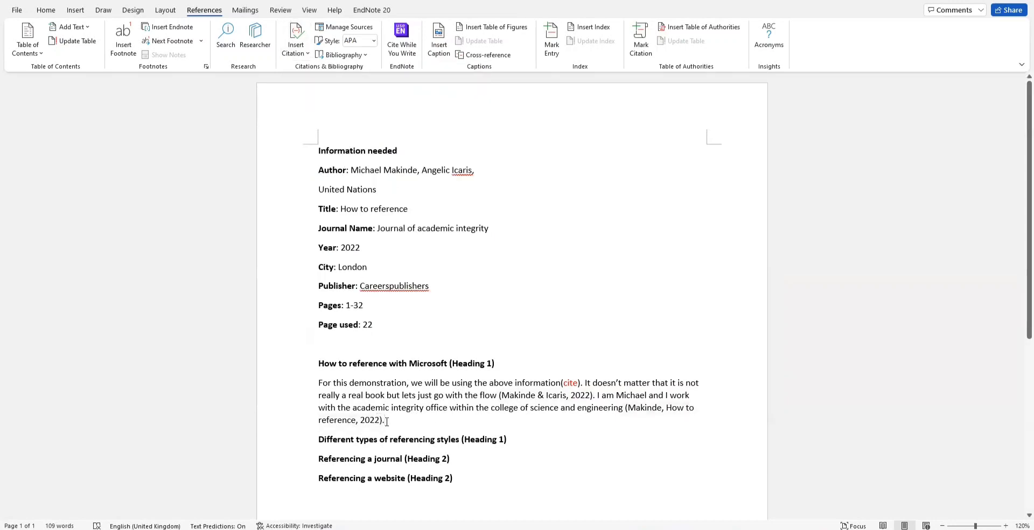
{"action": "left_click", "coordinate": [299, 54]}
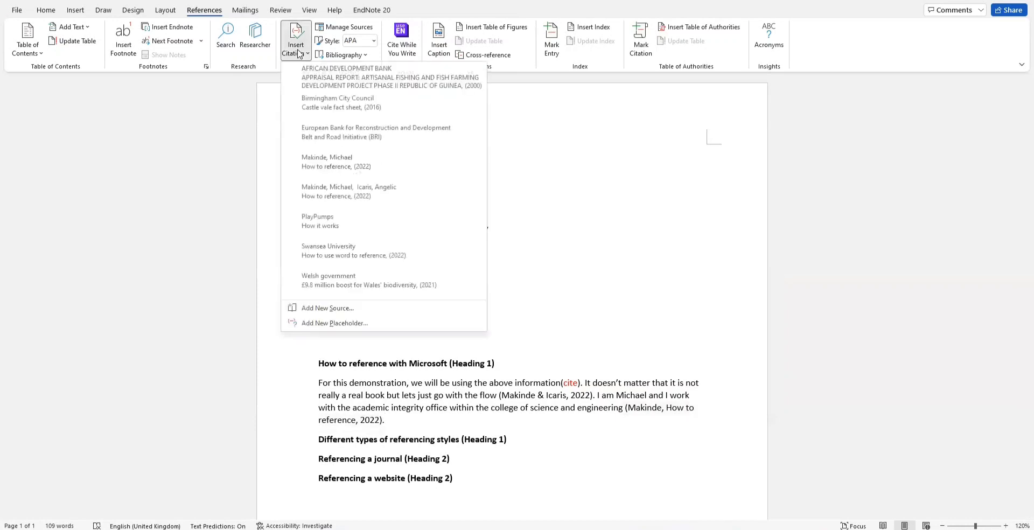
{"action": "left_click", "coordinate": [342, 86]}
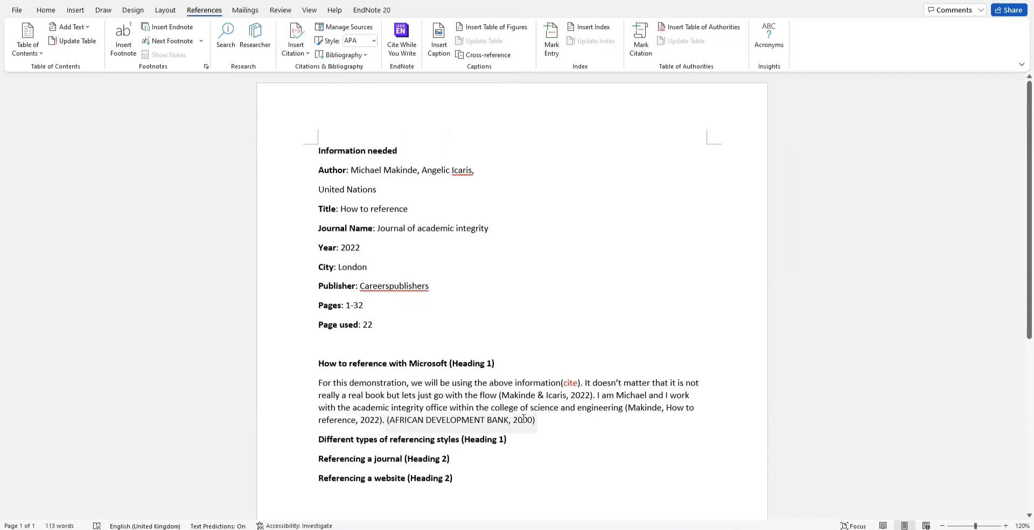
{"action": "left_click", "coordinate": [489, 419]}
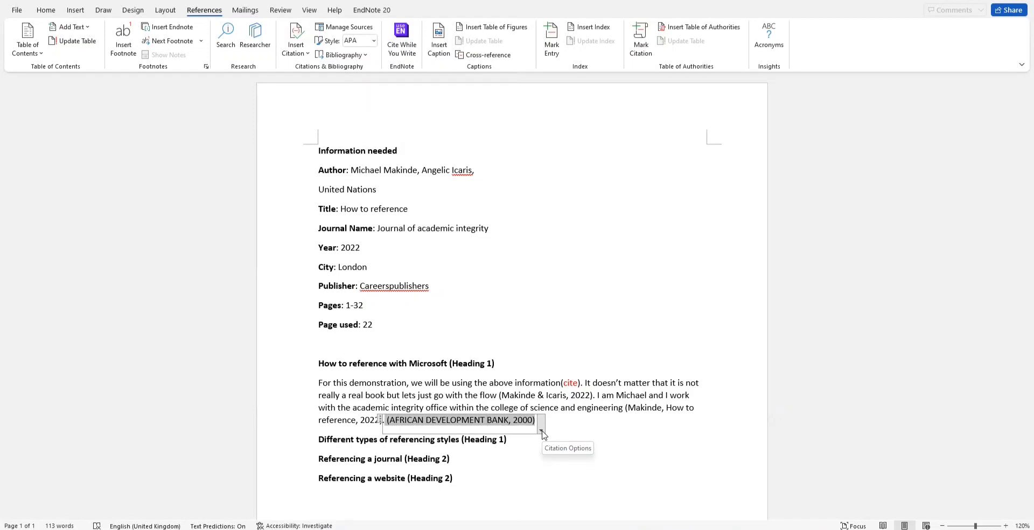
Step: Edit the African Development Bank citation to include page 22, reading (AFRICAN DEVELOPMENT BANK, 2000, p. 22)
{"action": "left_click", "coordinate": [541, 430]}
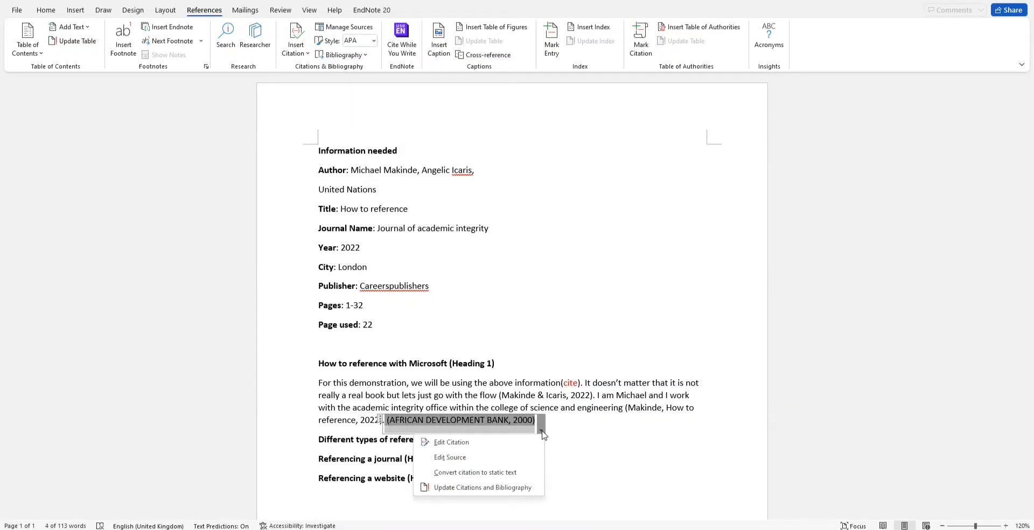
{"action": "left_click", "coordinate": [554, 433]}
{"action": "left_click", "coordinate": [553, 431]}
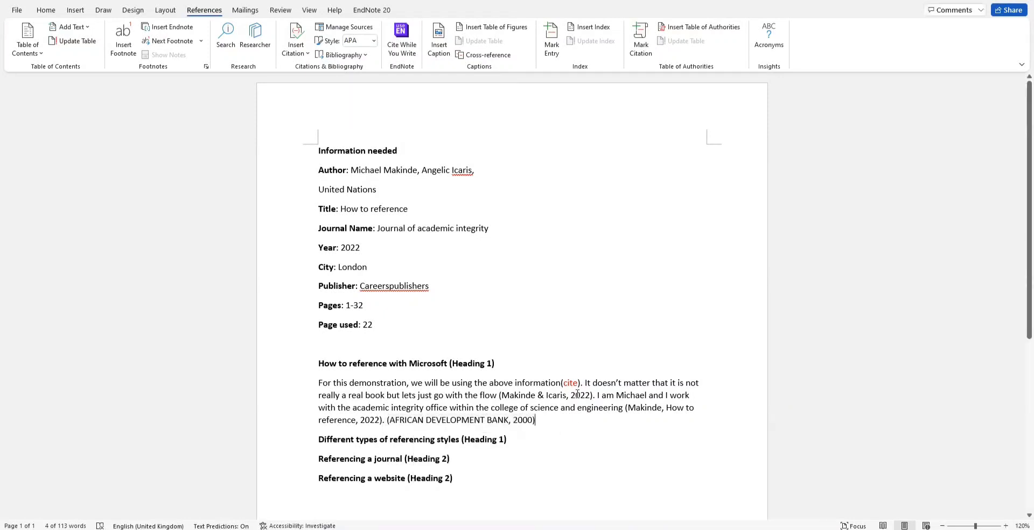
{"action": "left_click", "coordinate": [444, 420]}
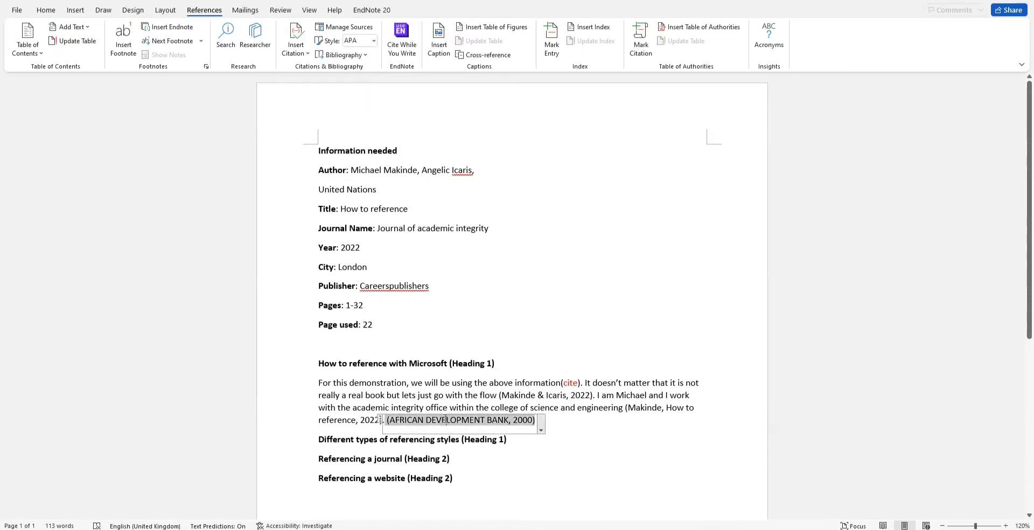
{"action": "left_click", "coordinate": [540, 431]}
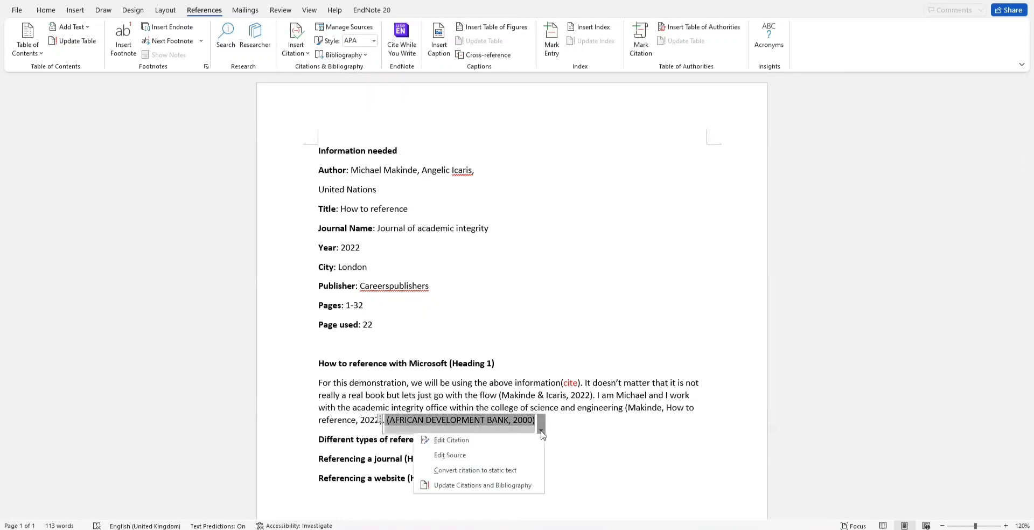
{"action": "left_click", "coordinate": [450, 442]}
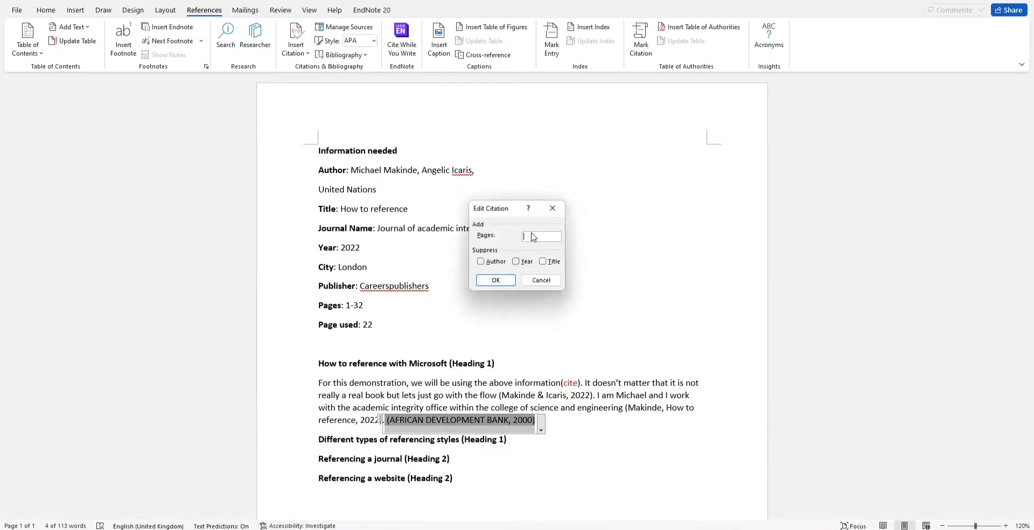
{"action": "type", "text": "22"}
{"action": "left_click", "coordinate": [495, 280]}
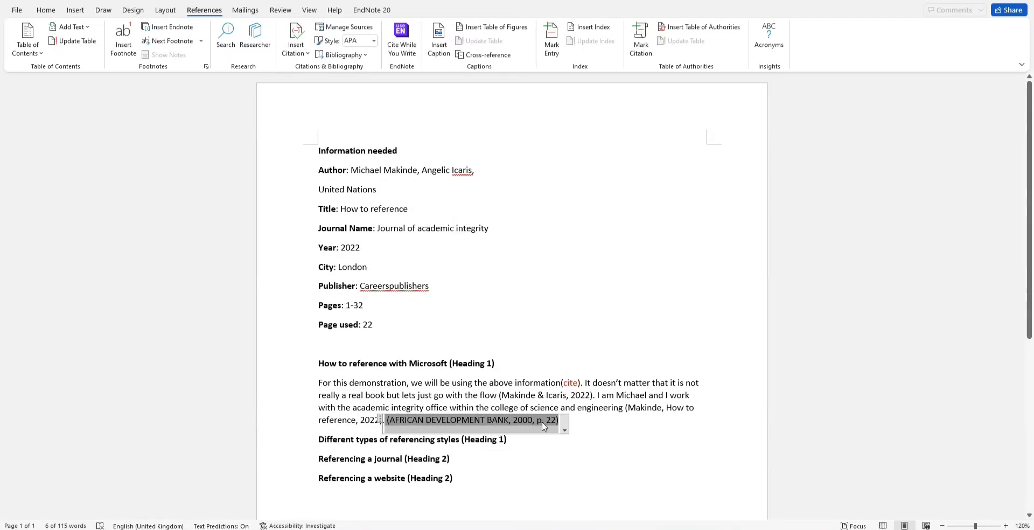
{"action": "left_click", "coordinate": [434, 383]}
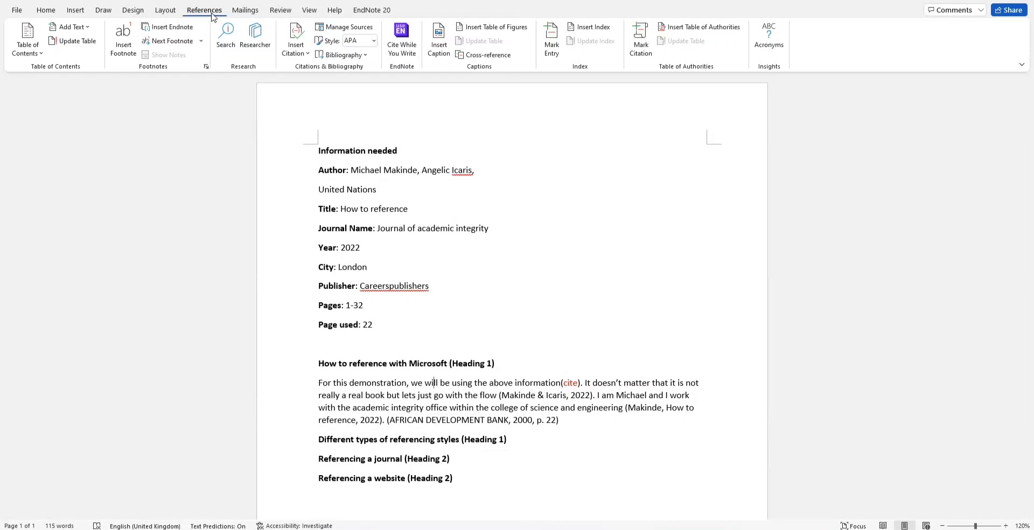
{"action": "left_click", "coordinate": [46, 10]}
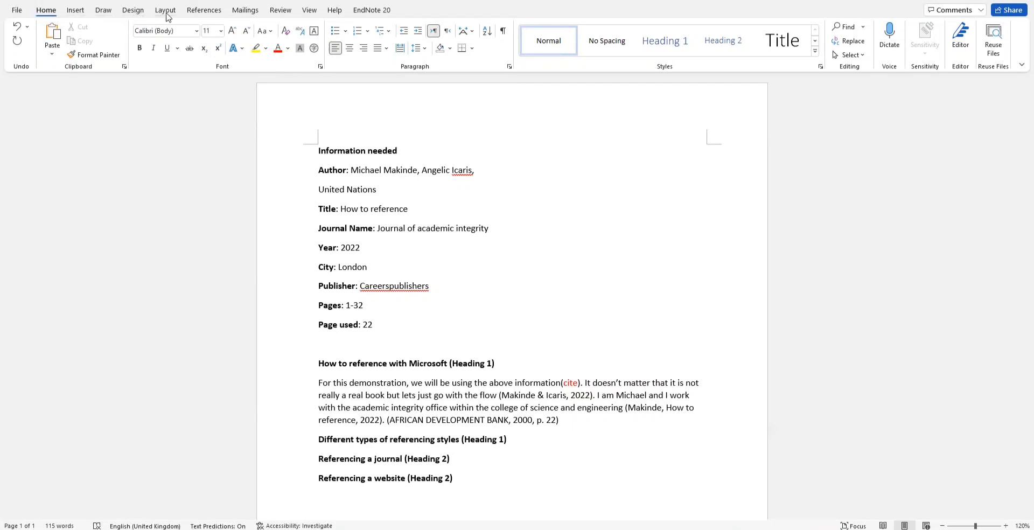
{"action": "left_click", "coordinate": [216, 14]}
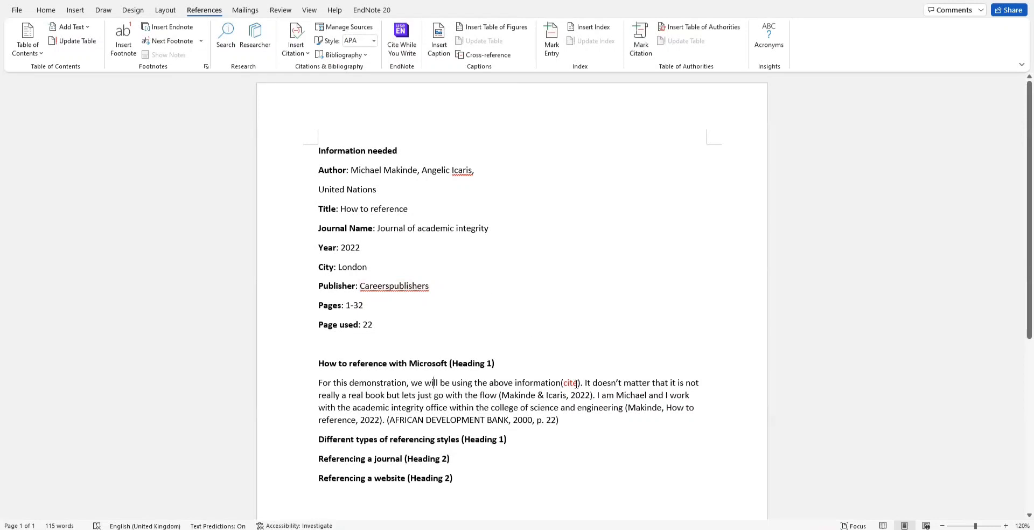
Step: Delete the red (cite) placeholder and its leftover brackets after 'information'
{"action": "left_click_drag", "start_coordinate": [578, 384], "coordinate": [565, 384]}
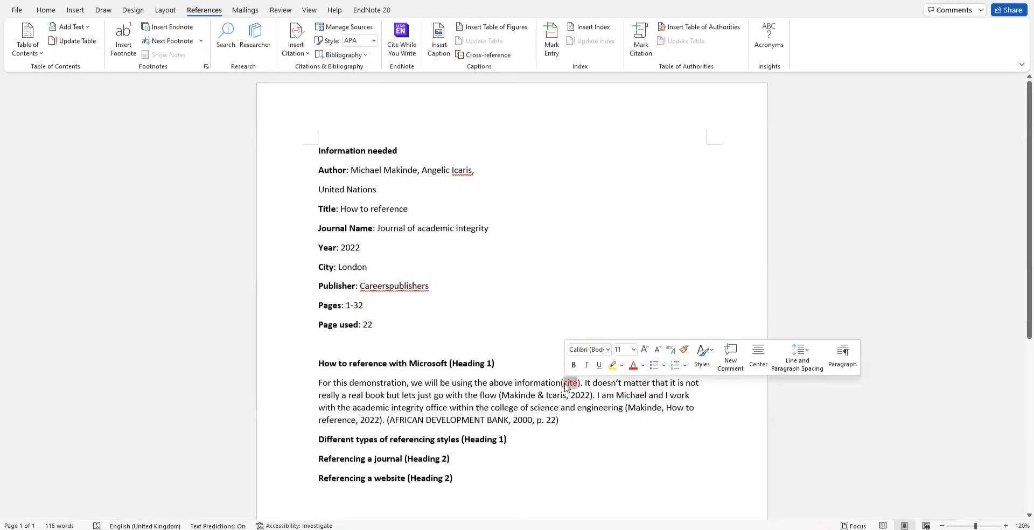
{"action": "key", "text": "Delete"}
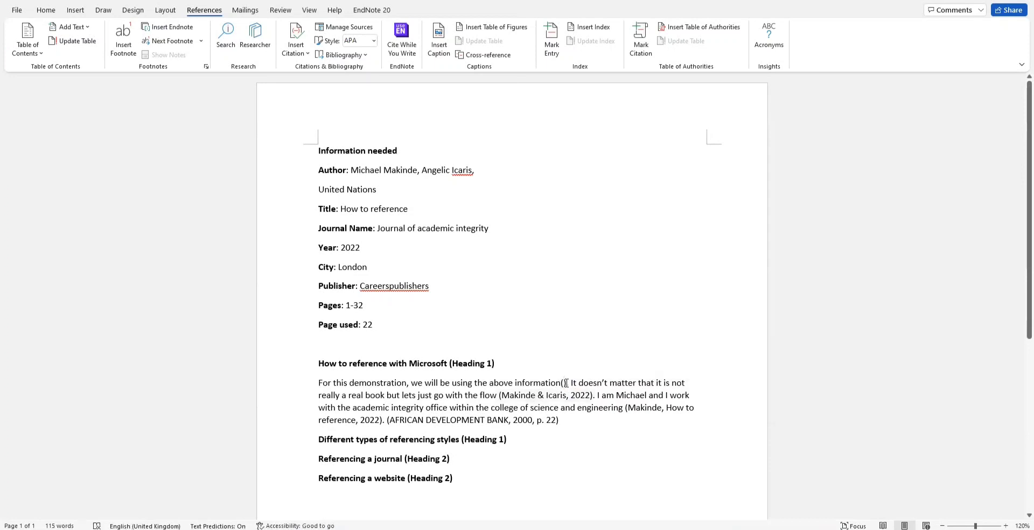
{"action": "key", "text": "Delete"}
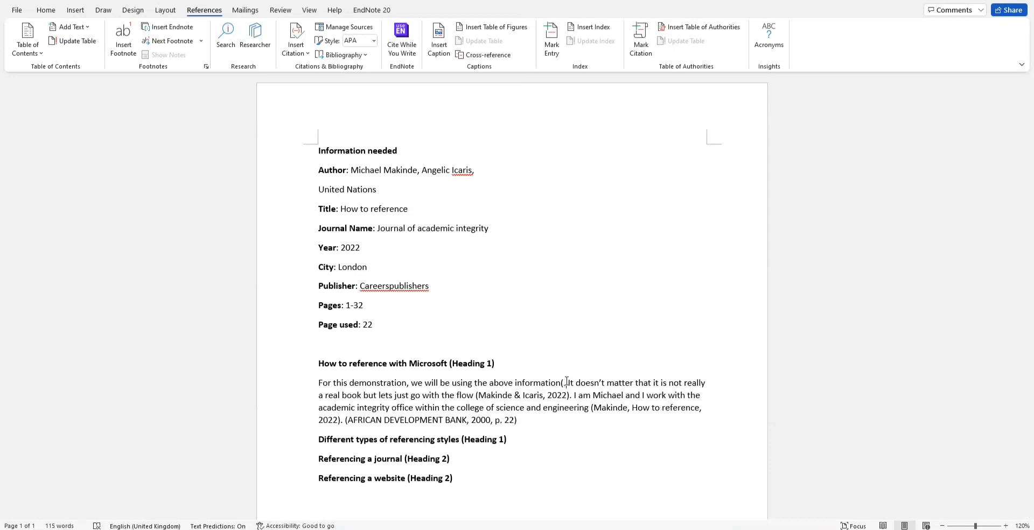
{"action": "key", "text": "BackSpace"}
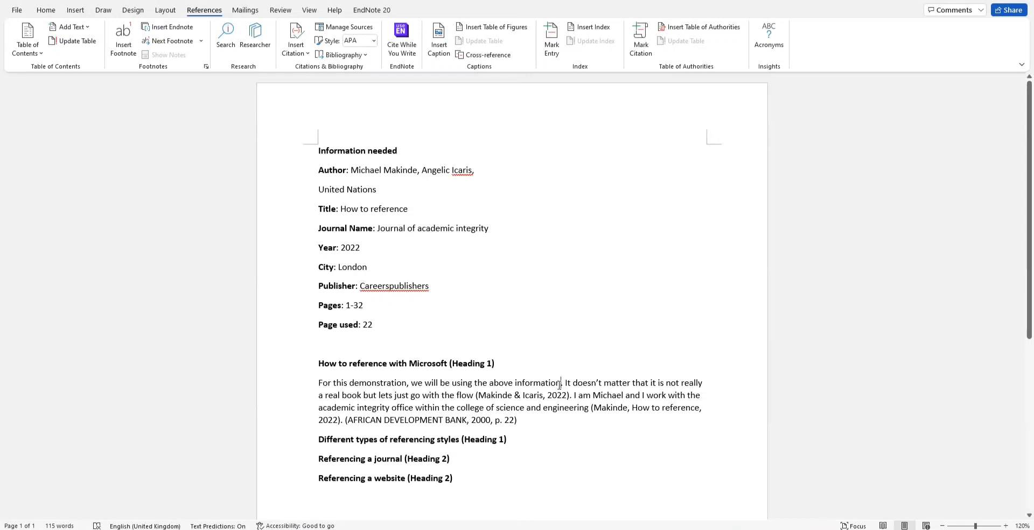
{"action": "left_click", "coordinate": [295, 54]}
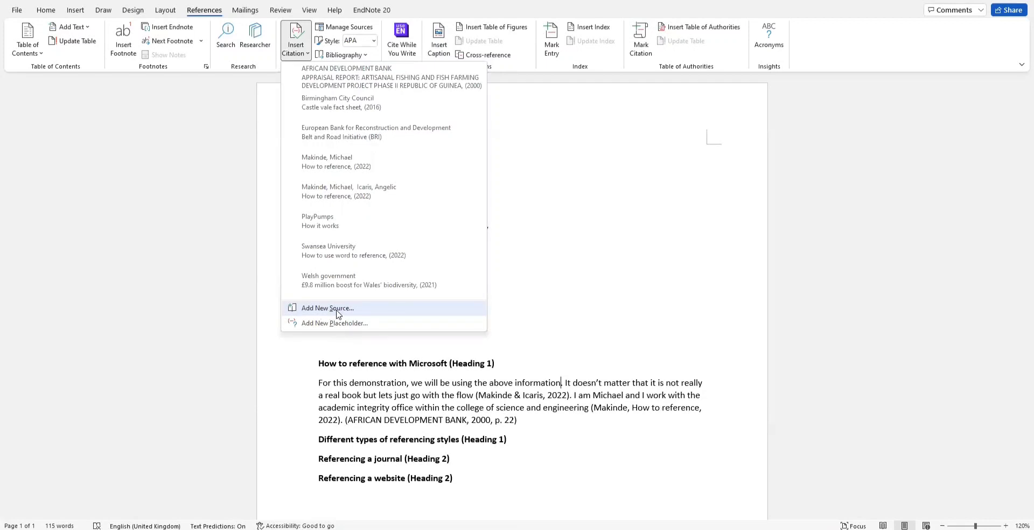
Step: Add a new source of type Book and bring up the Edit Name window for its authors
{"action": "left_click", "coordinate": [338, 311]}
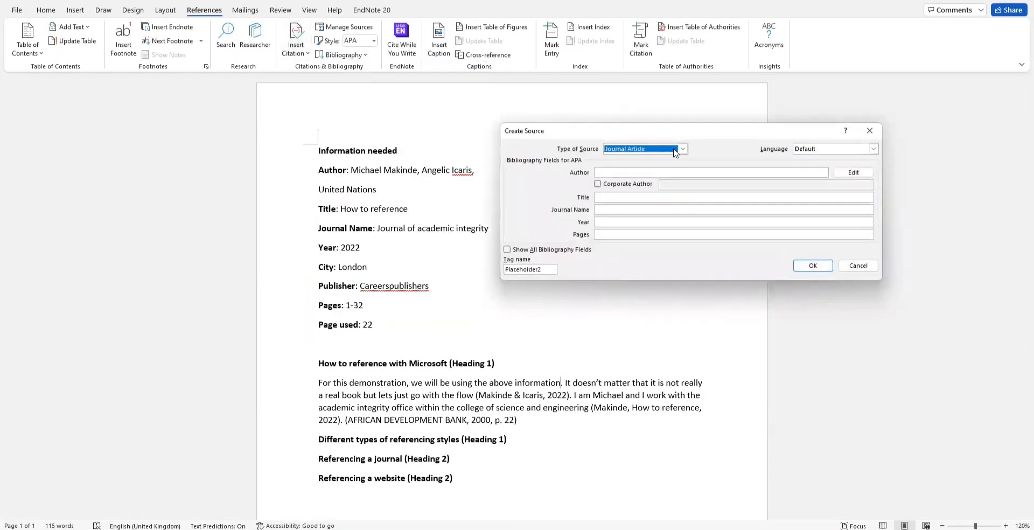
{"action": "left_click", "coordinate": [682, 149]}
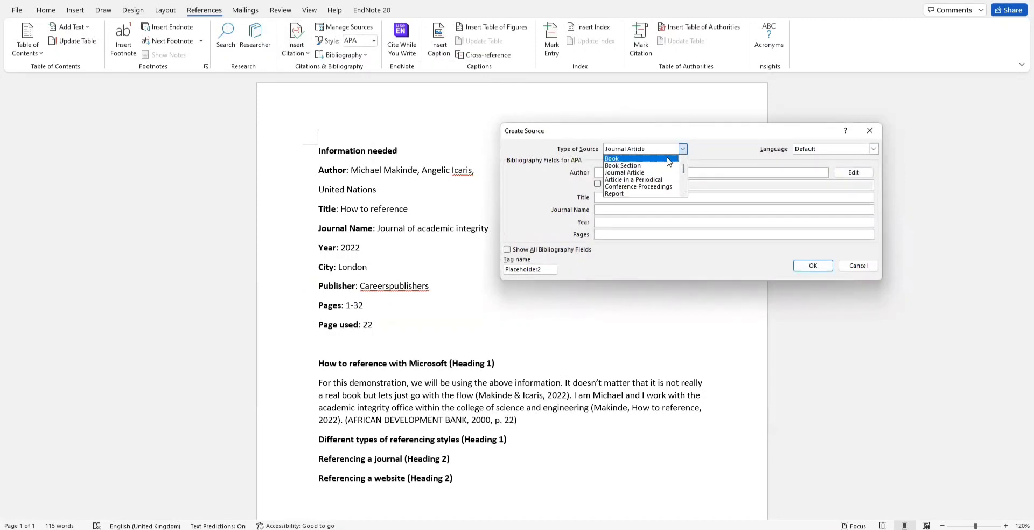
{"action": "left_click", "coordinate": [667, 159]}
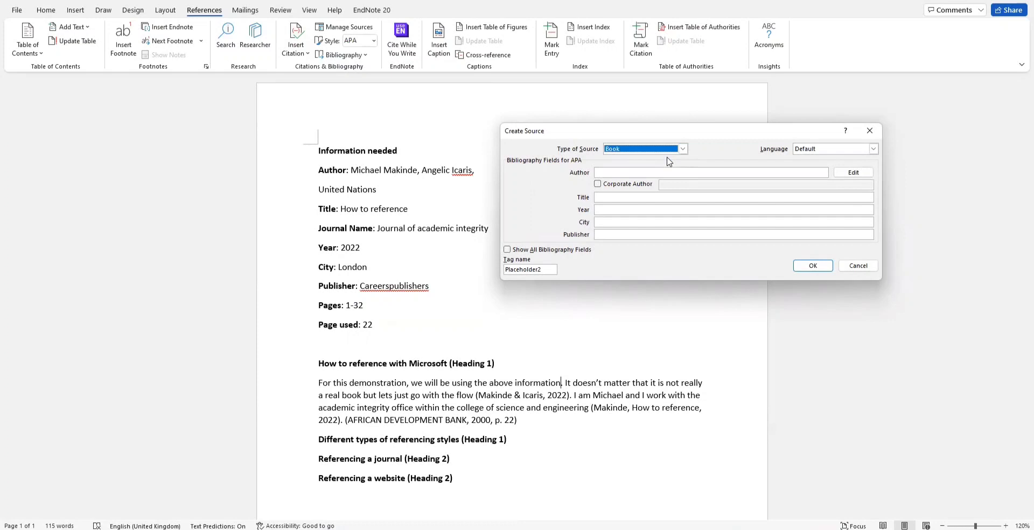
{"action": "left_click", "coordinate": [634, 172]}
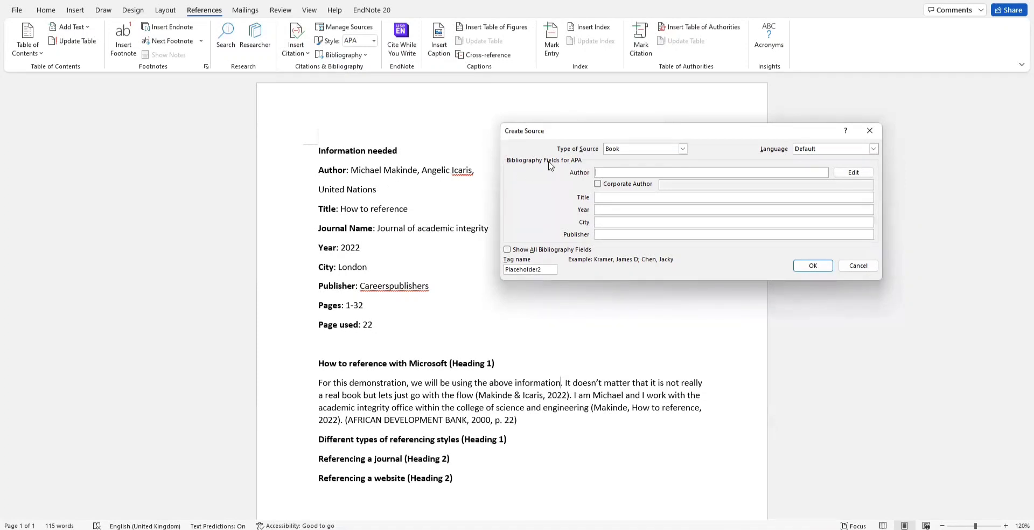
{"action": "left_click", "coordinate": [851, 174]}
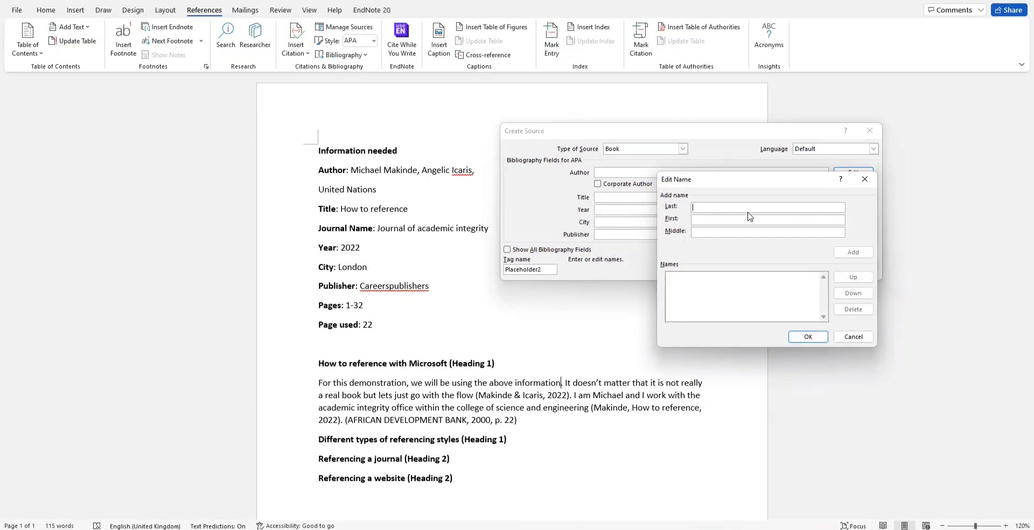
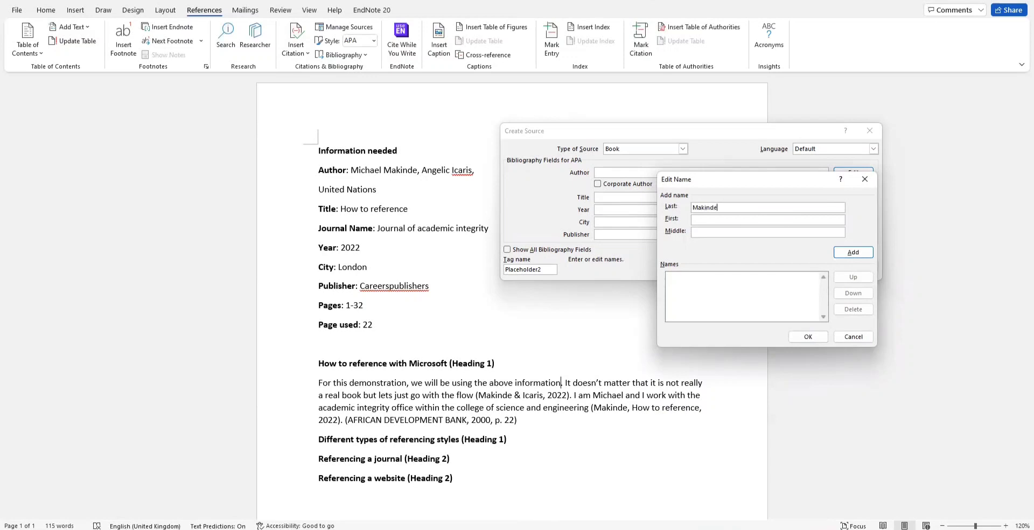
Step: Enter both authors' last and first names in the Book source's author list and confirm them
{"action": "key", "text": "Tab"}
{"action": "key", "text": "Return"}
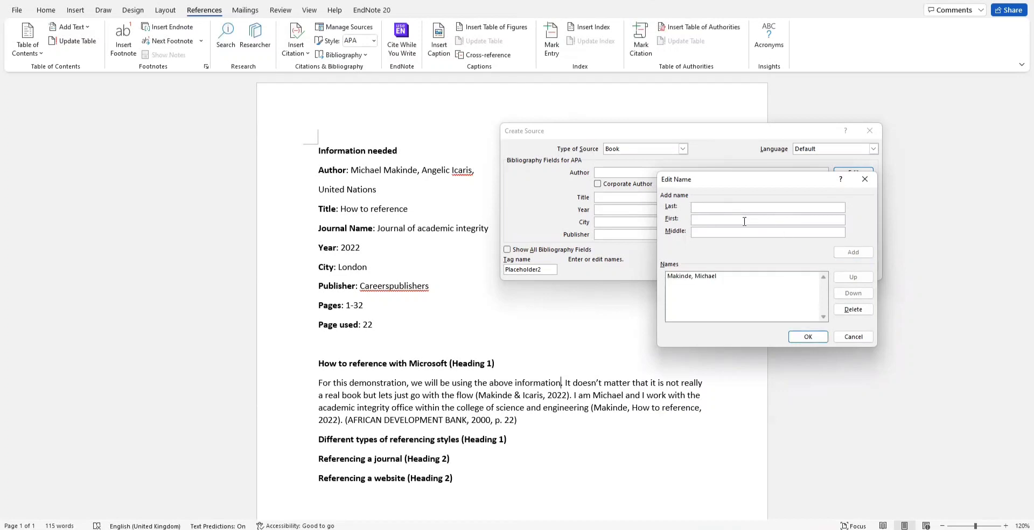
{"action": "key", "text": "Tab"}
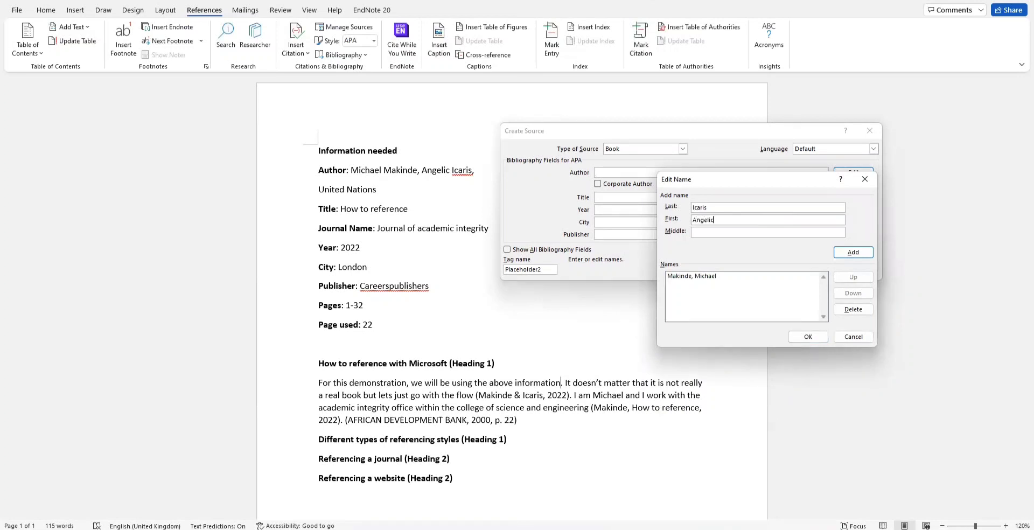
{"action": "left_click", "coordinate": [843, 255]}
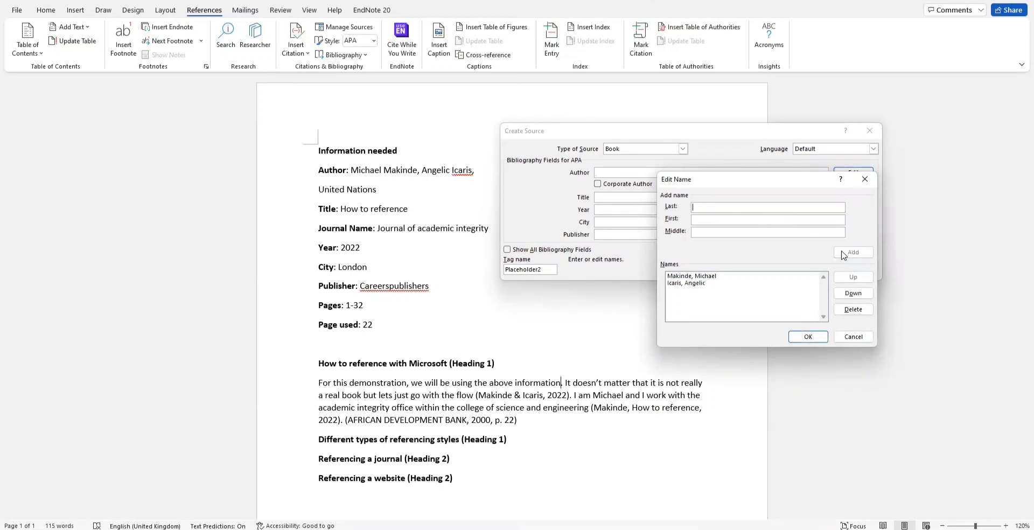
{"action": "left_click", "coordinate": [708, 275]}
{"action": "left_click", "coordinate": [709, 276]}
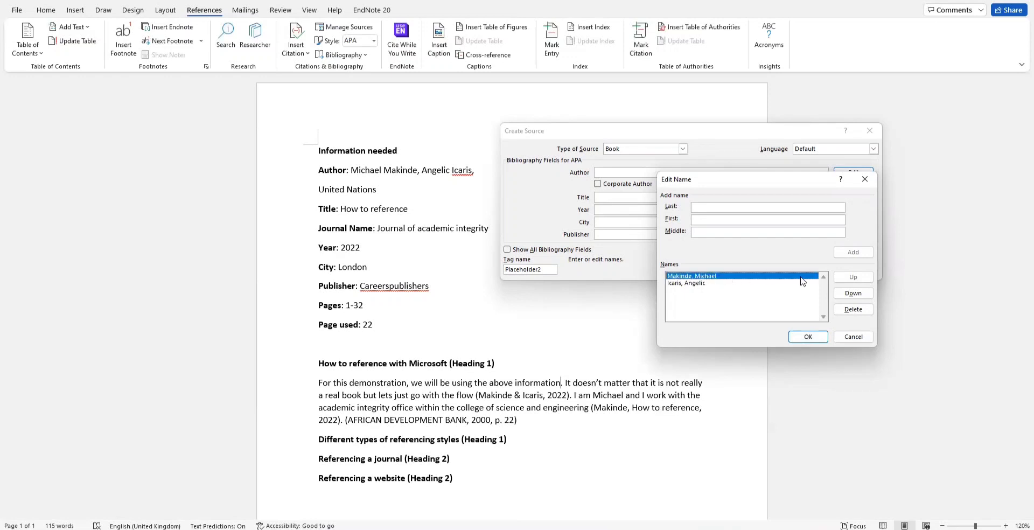
{"action": "left_click", "coordinate": [853, 293]}
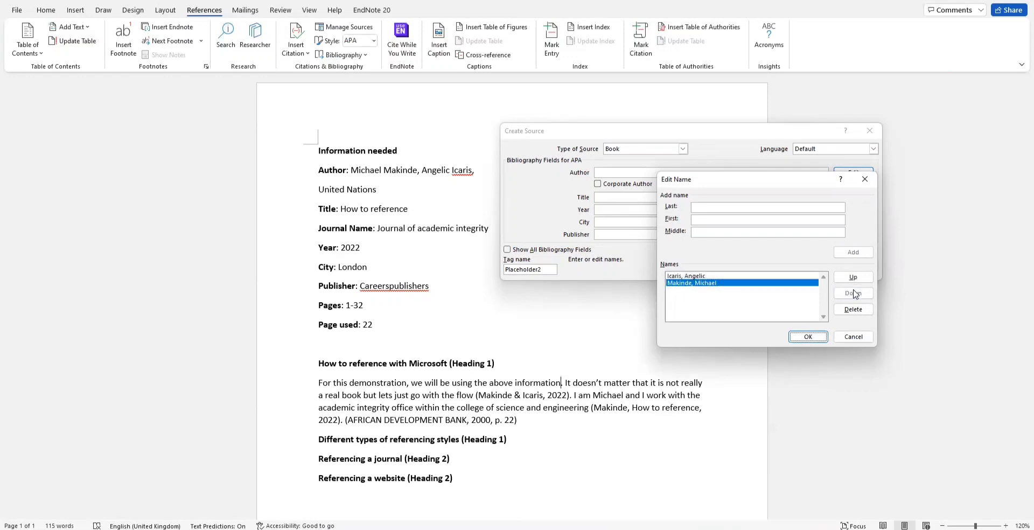
{"action": "left_click", "coordinate": [856, 277]}
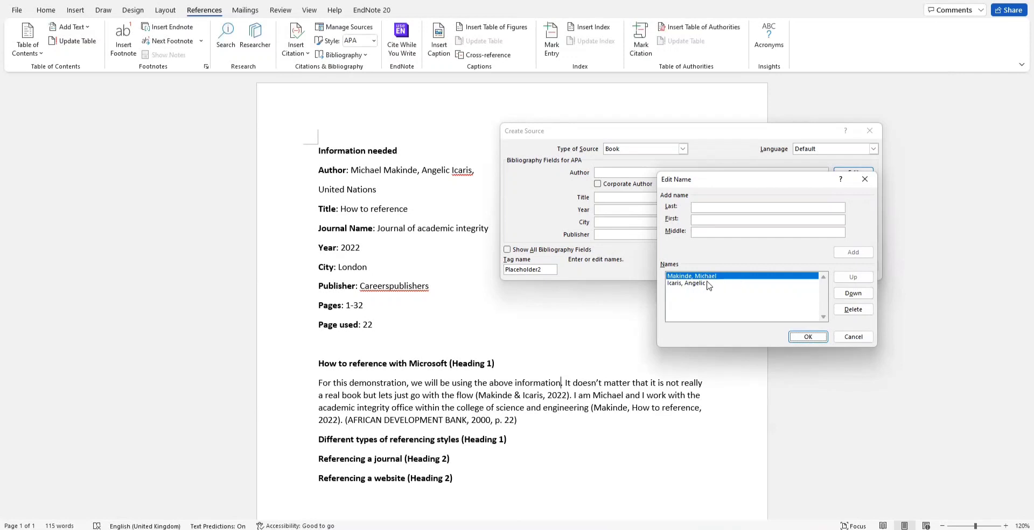
{"action": "left_click", "coordinate": [807, 336]}
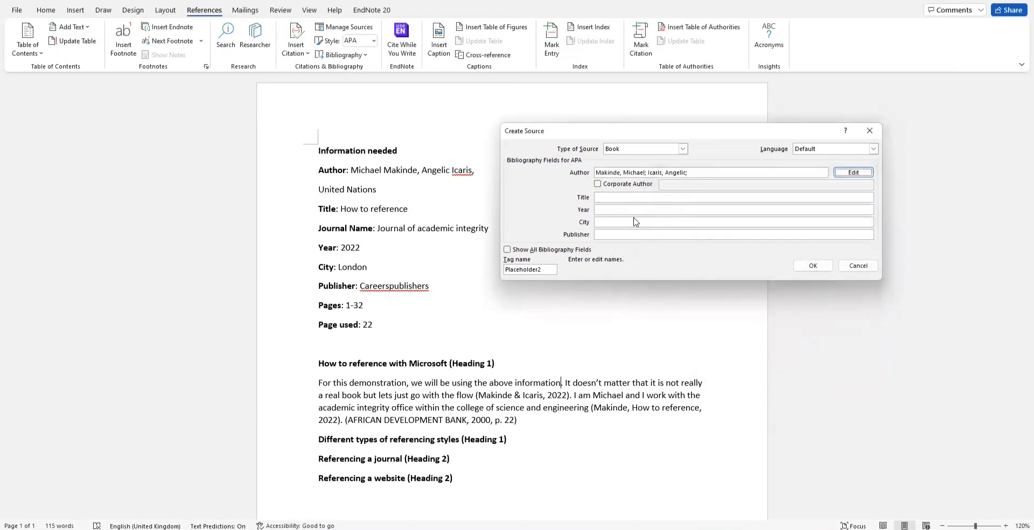
Step: Fill in title 'How to reference', year 2022, city London, publisher 'careerspublishers', and insert the citation
{"action": "left_click", "coordinate": [620, 197]}
{"action": "type", "text": "How "}
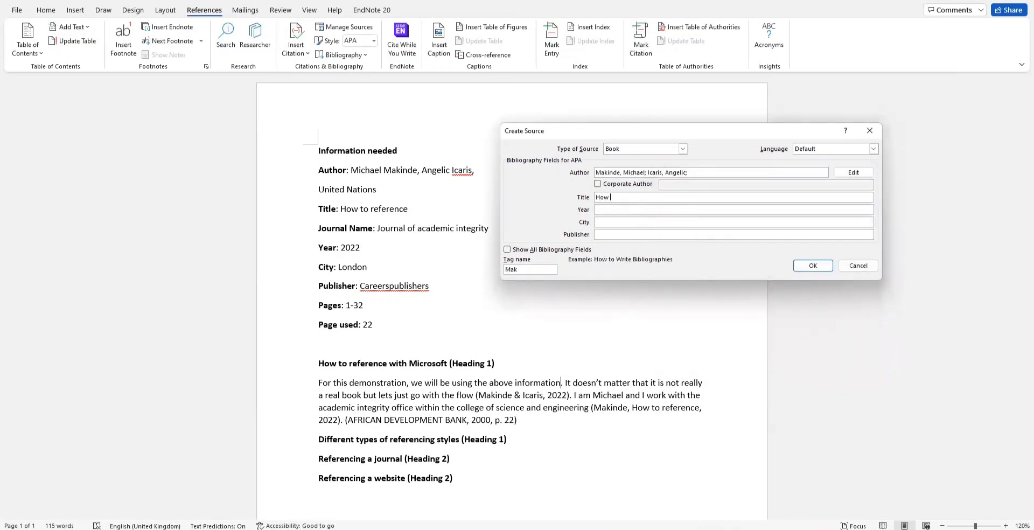
{"action": "type", "text": "to reference"}
{"action": "left_click", "coordinate": [632, 213]}
{"action": "type", "text": "2022"}
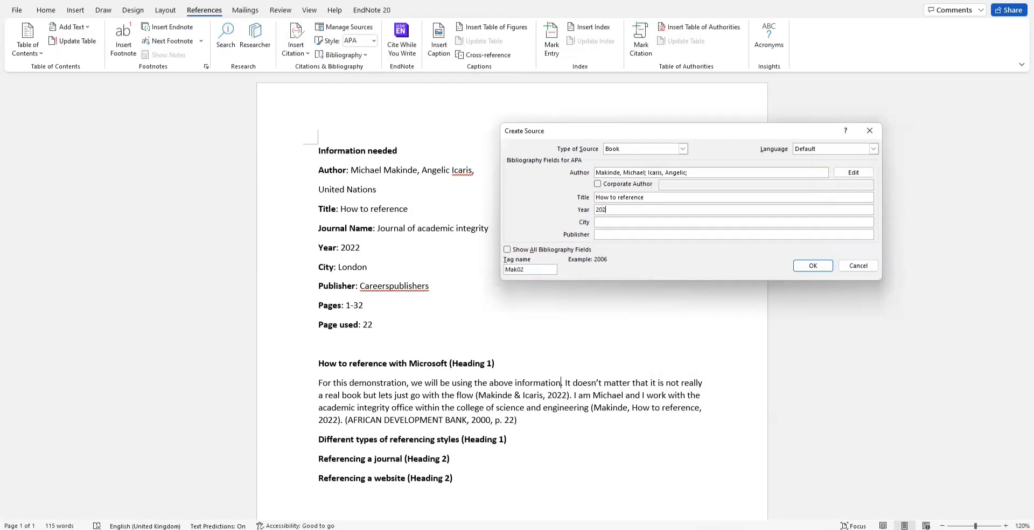
{"action": "left_click", "coordinate": [641, 221]}
{"action": "type", "text": "London"}
{"action": "left_click", "coordinate": [642, 236]}
{"action": "type", "text": "careerspublishers"}
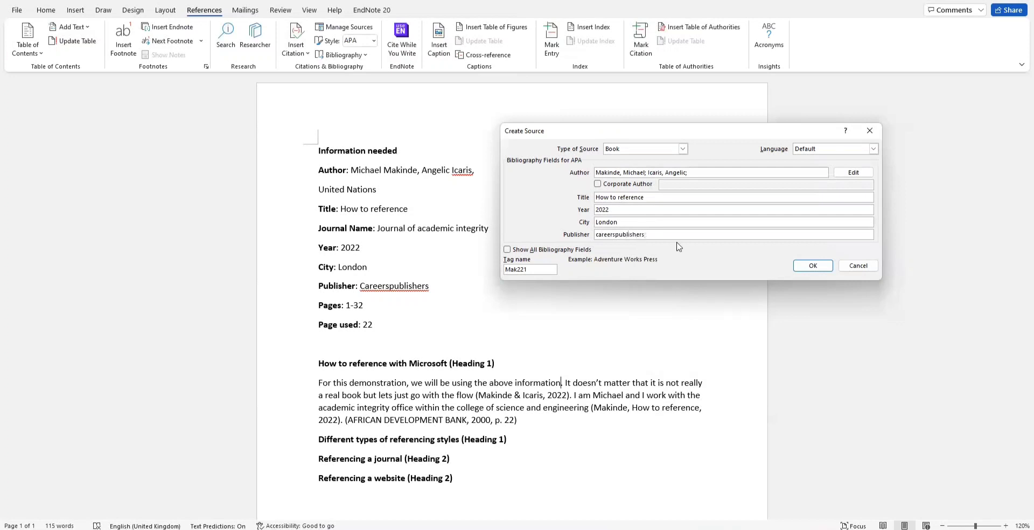
{"action": "left_click", "coordinate": [807, 265]}
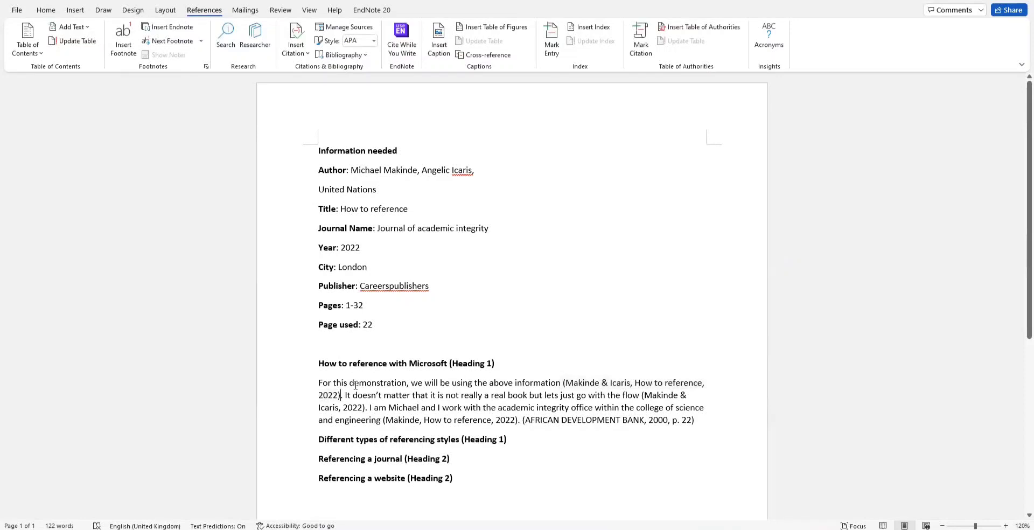
Step: Add pages 1-3 to the 'How to reference' book citation so it ends '2022, pp. 1-3)'
{"action": "left_click", "coordinate": [324, 386]}
{"action": "left_click", "coordinate": [330, 395]}
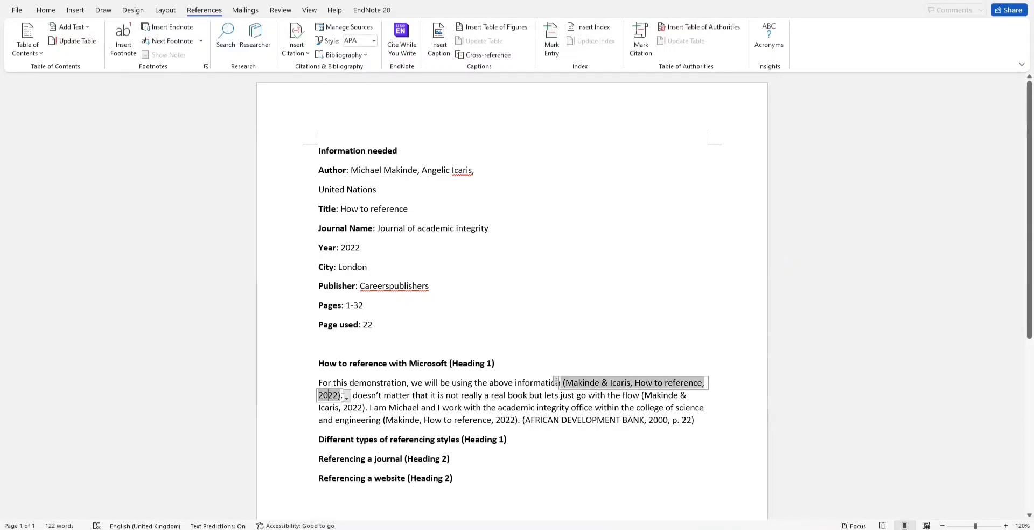
{"action": "left_click", "coordinate": [346, 397]}
{"action": "left_click", "coordinate": [257, 410]}
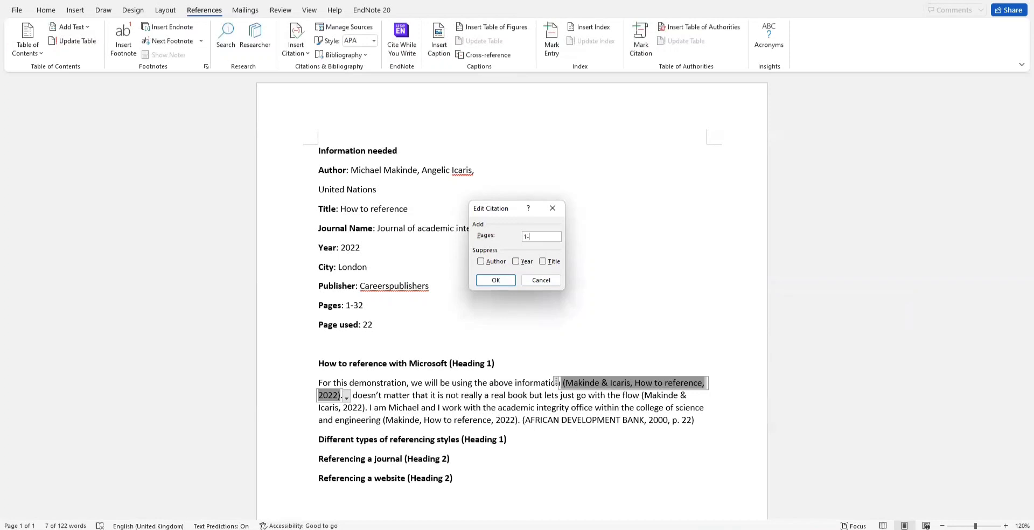
{"action": "left_click", "coordinate": [497, 279]}
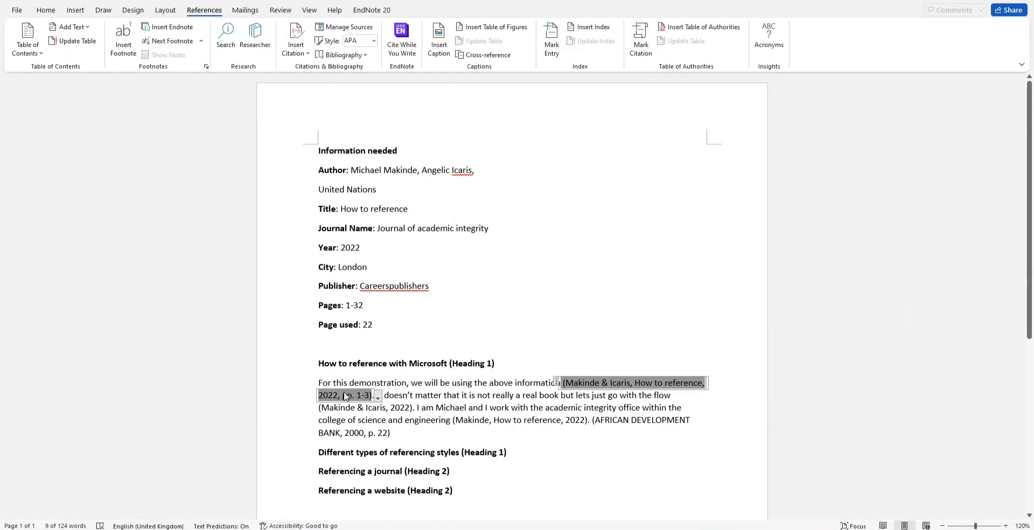
{"action": "left_click", "coordinate": [443, 394]}
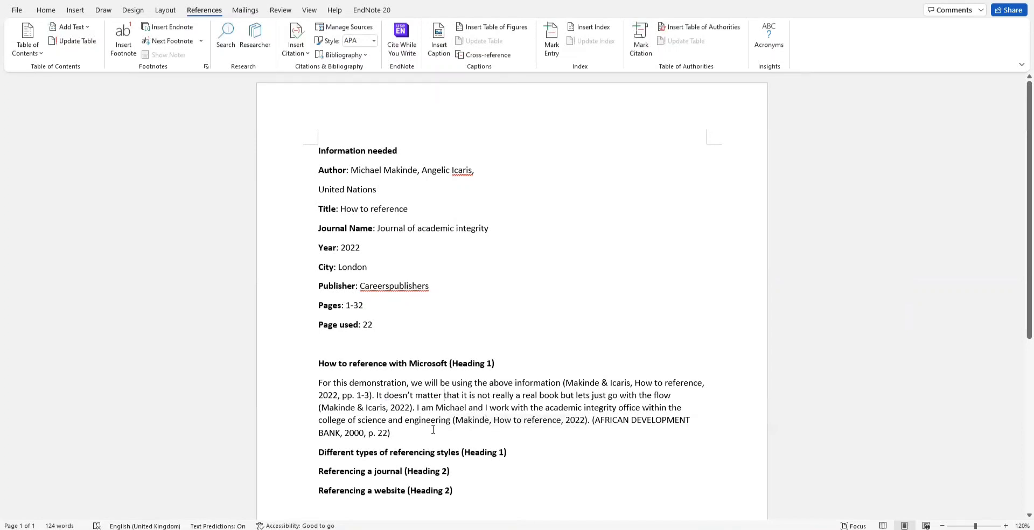
{"action": "left_click", "coordinate": [403, 429]}
Step: Create a new source from Insert Citation and set its type to Journal Article
{"action": "left_click", "coordinate": [303, 53]}
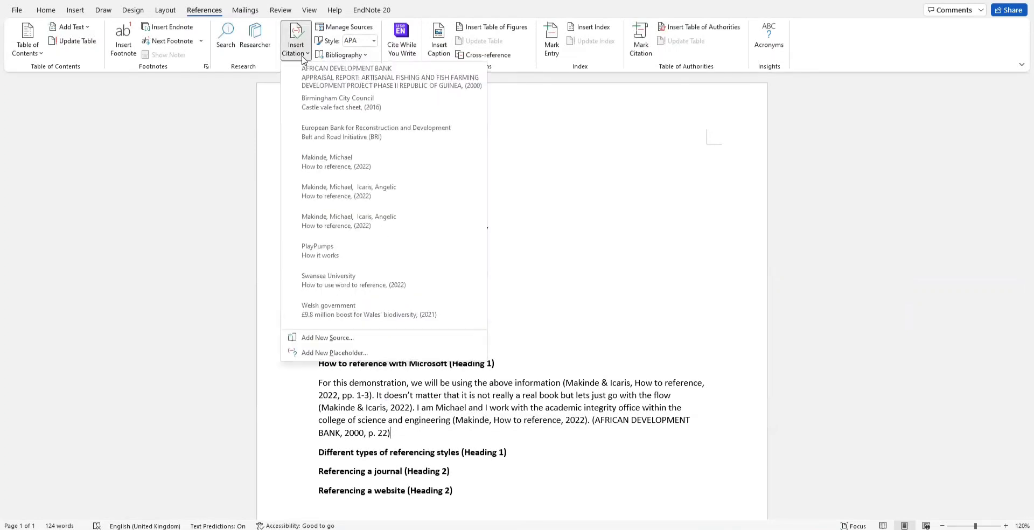
{"action": "left_click", "coordinate": [305, 338]}
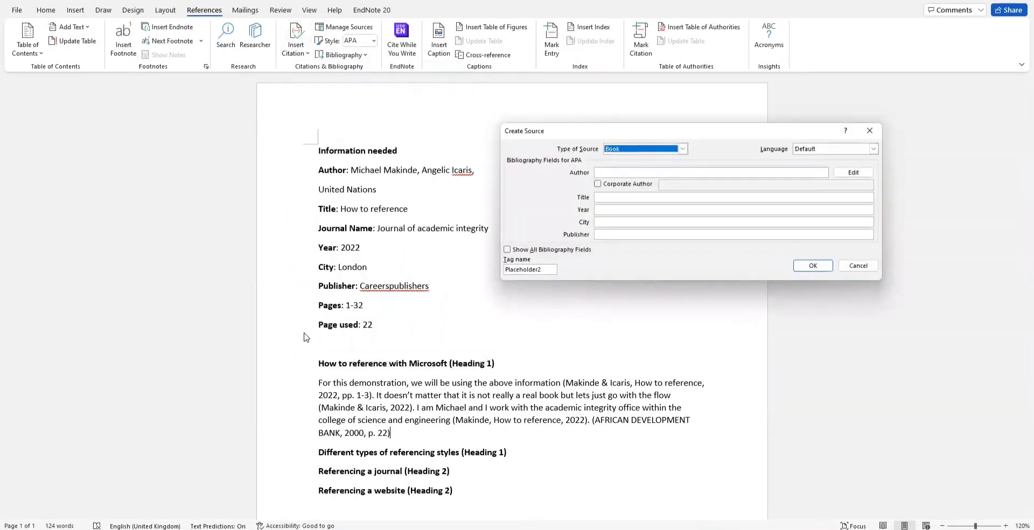
{"action": "left_click", "coordinate": [668, 152]}
{"action": "left_click", "coordinate": [646, 179]}
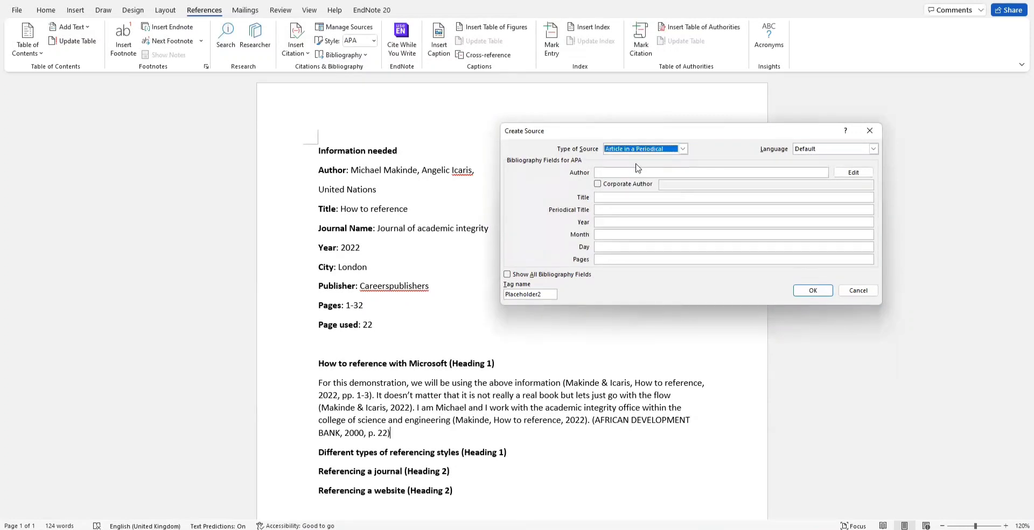
{"action": "left_click", "coordinate": [648, 150]}
{"action": "left_click", "coordinate": [633, 172]}
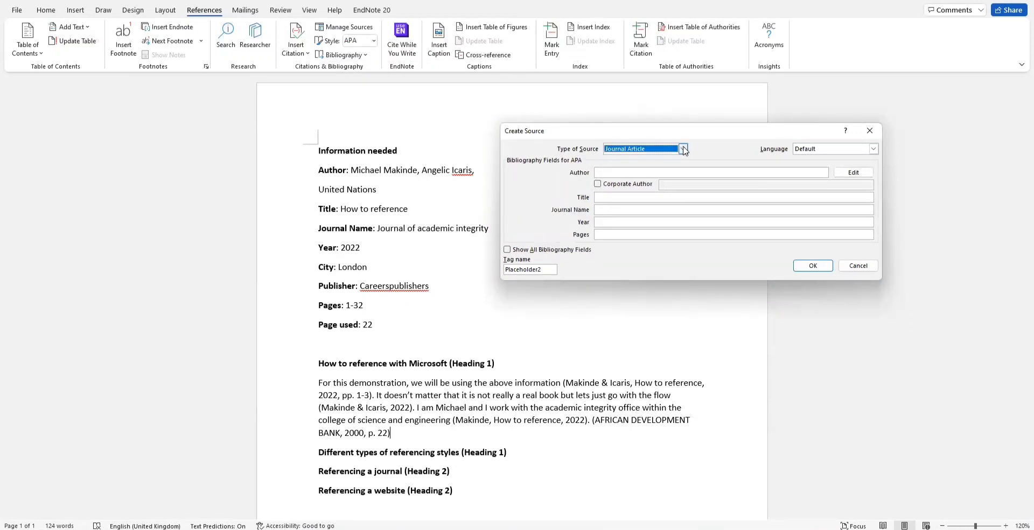
{"action": "left_click", "coordinate": [682, 149]}
{"action": "left_click_drag", "start_coordinate": [683, 168], "coordinate": [685, 175]}
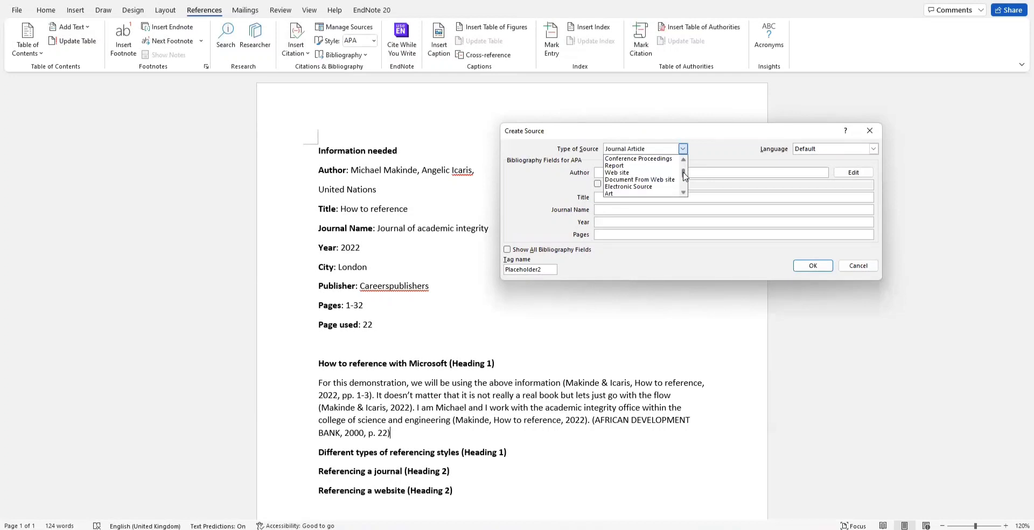
{"action": "scroll", "coordinate": [685, 175], "scroll_direction": "up", "scroll_amount": 1}
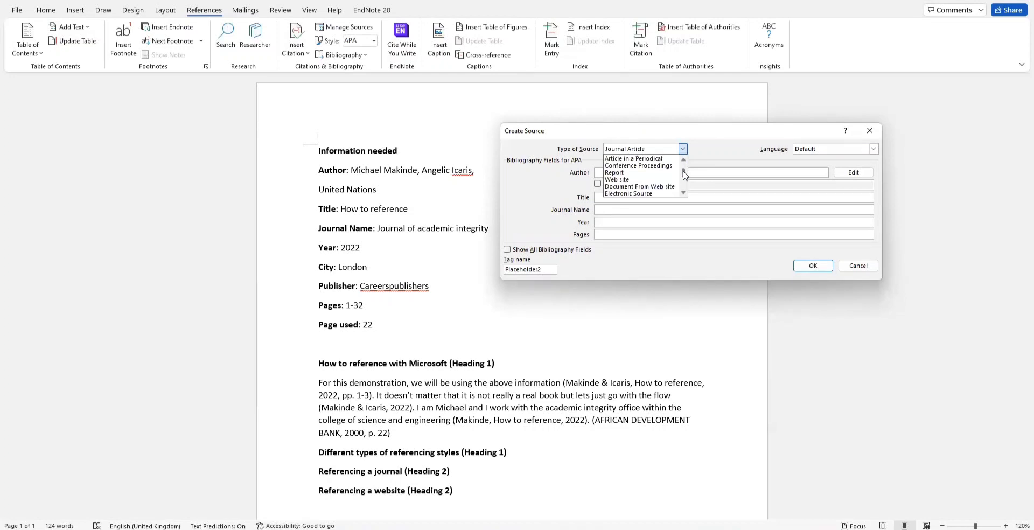
{"action": "scroll", "coordinate": [684, 174], "scroll_direction": "up", "scroll_amount": 2}
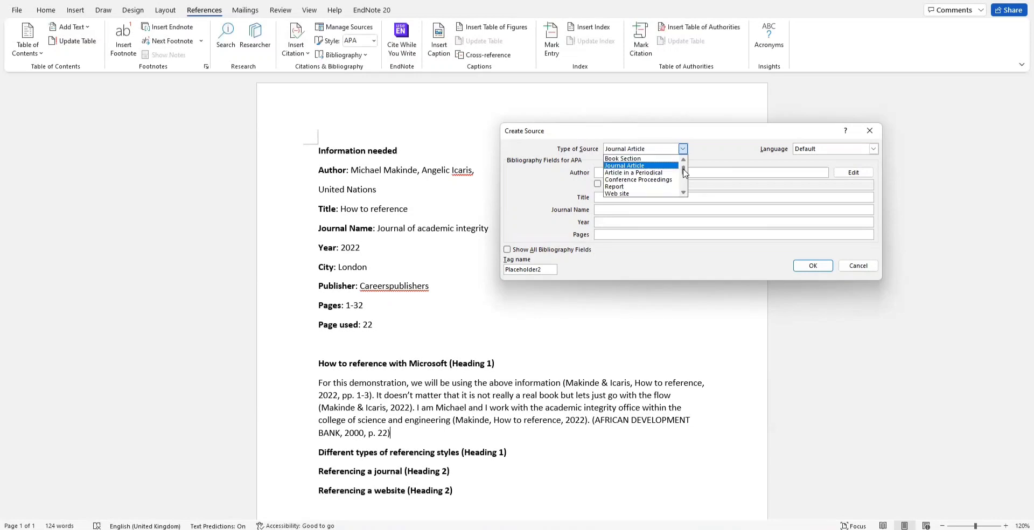
{"action": "left_click", "coordinate": [683, 159]}
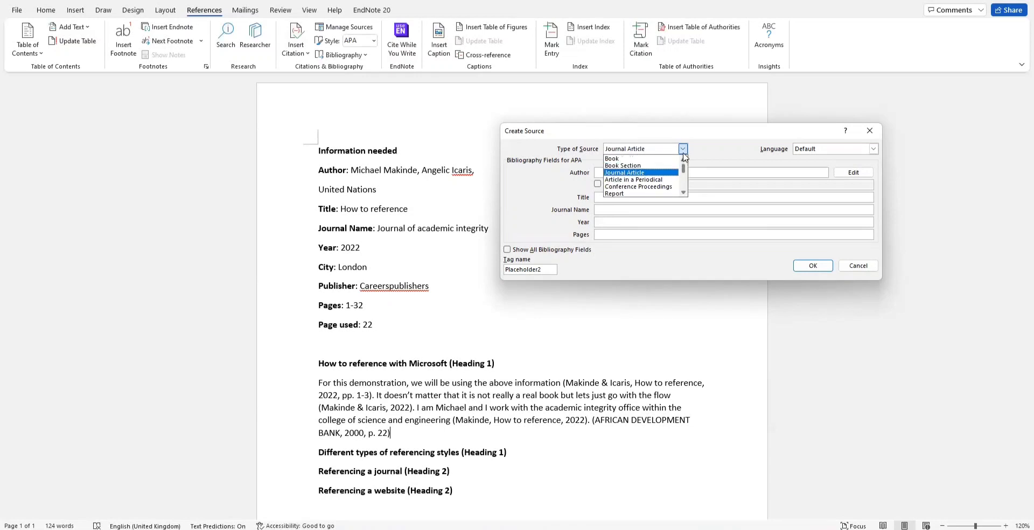
{"action": "left_click", "coordinate": [710, 150]}
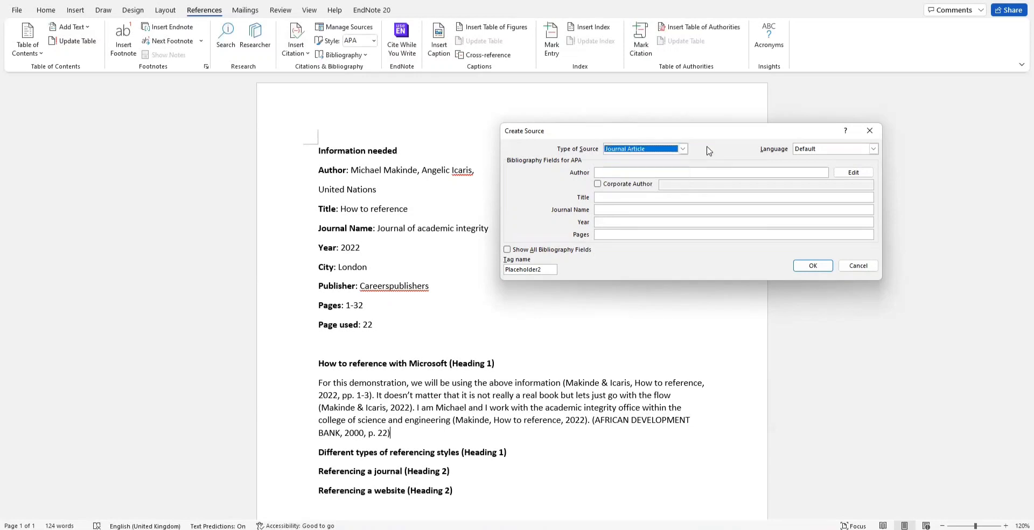
{"action": "left_click", "coordinate": [676, 172]}
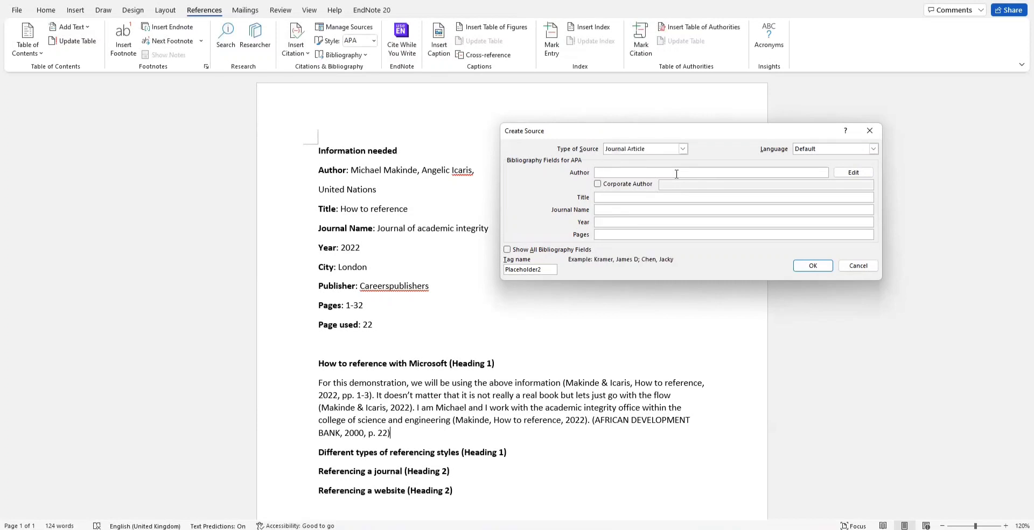
Step: Enter the author, title 'How to reference', 'Journal of academic integrity', year 2022, pages 1 - 32, and insert it
{"action": "left_click", "coordinate": [602, 197]}
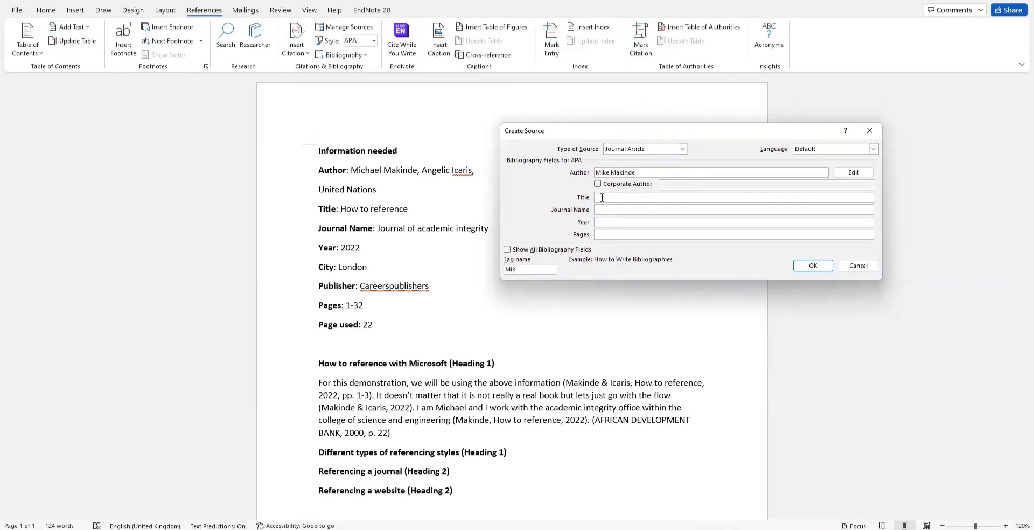
{"action": "type", "text": "How to reference"}
{"action": "left_click", "coordinate": [610, 211]}
{"action": "type", "text": "Journ"}
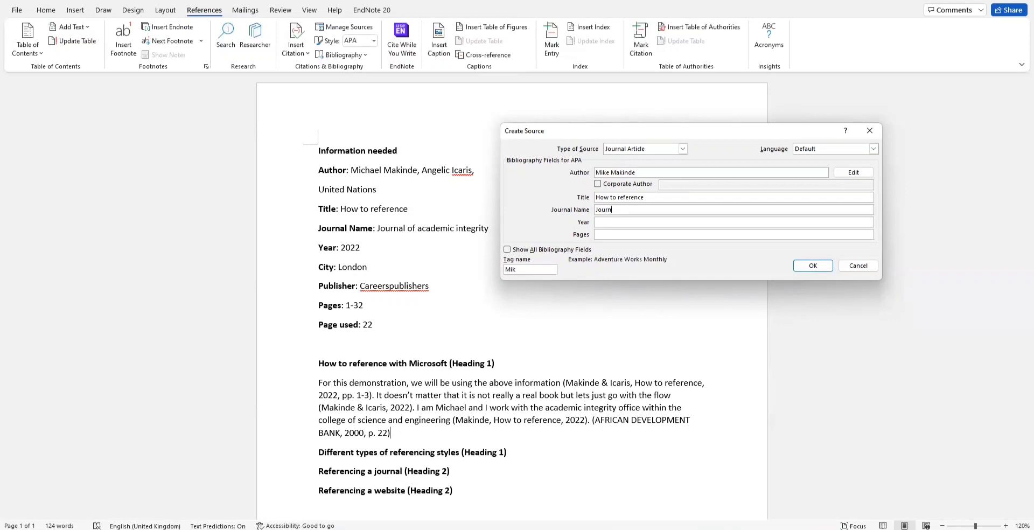
{"action": "type", "text": "al of academic integrity"}
{"action": "left_click", "coordinate": [626, 221]}
{"action": "type", "text": "2022"}
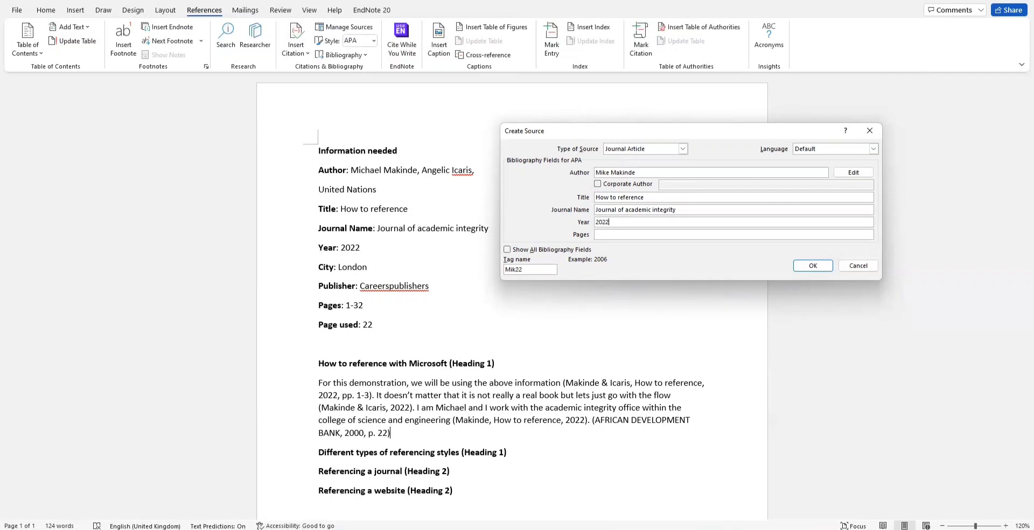
{"action": "left_click", "coordinate": [635, 233]}
{"action": "type", "text": "1 - 32"}
{"action": "left_click", "coordinate": [806, 270]}
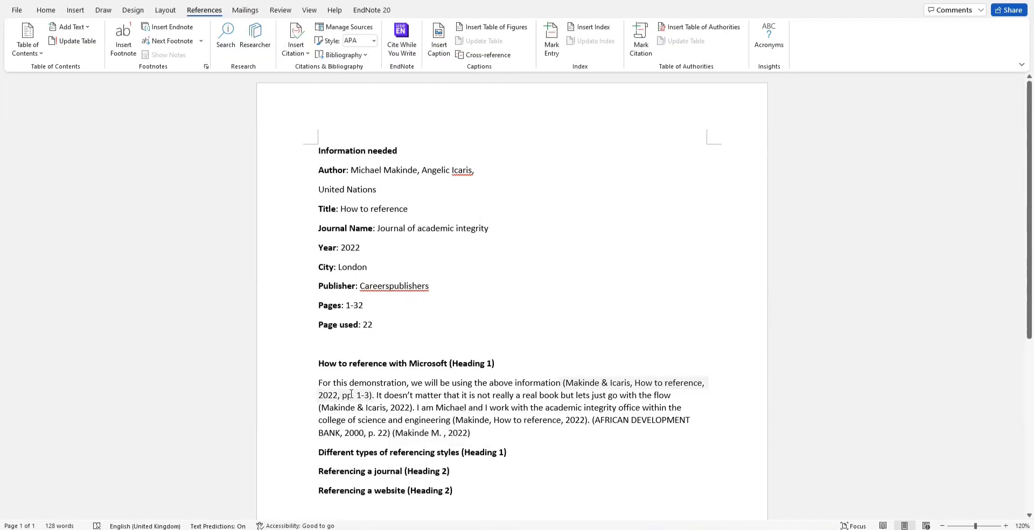
Step: Add page 3 to the journal article citation at the paragraph's end, so it reads '2022, p. 3'
{"action": "left_click", "coordinate": [469, 435]}
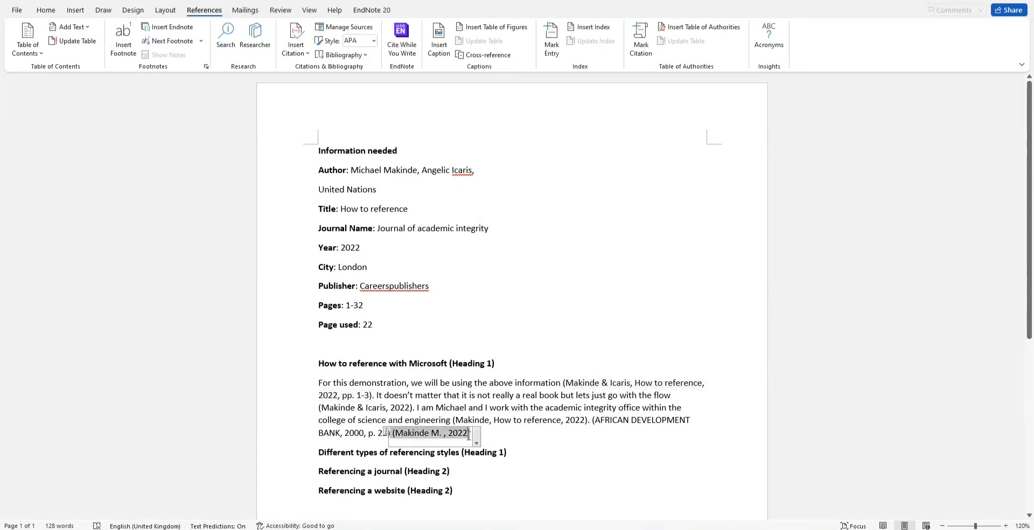
{"action": "left_click", "coordinate": [476, 442]}
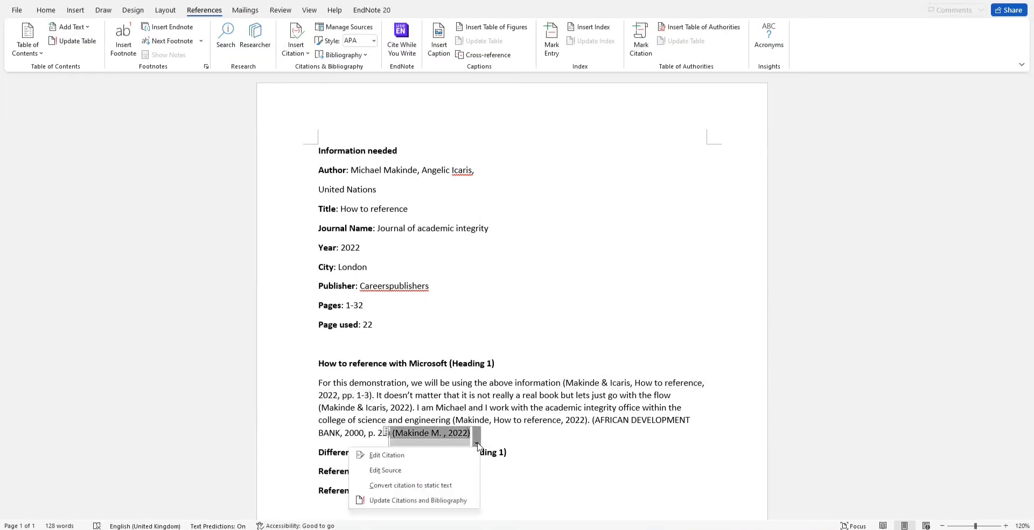
{"action": "left_click", "coordinate": [431, 455]}
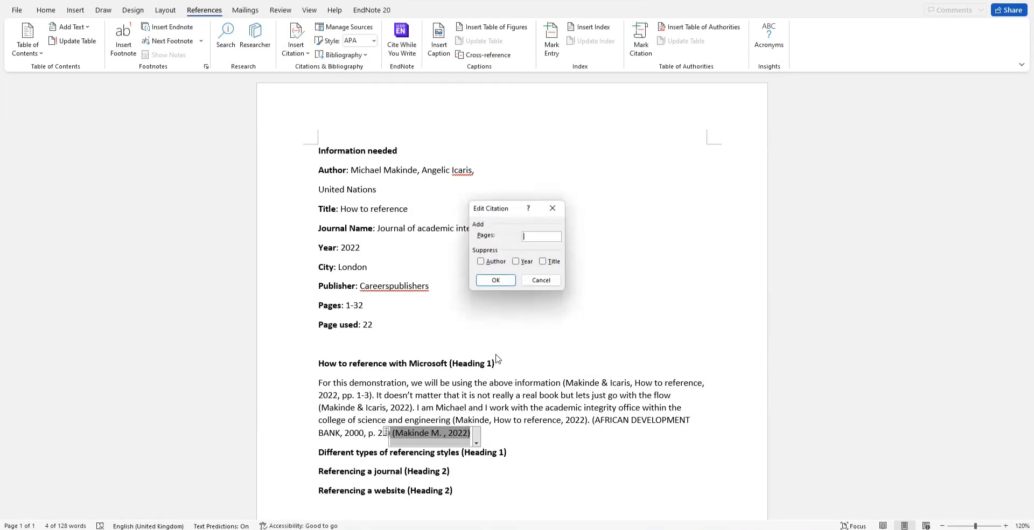
{"action": "type", "text": "3"}
{"action": "left_click", "coordinate": [495, 280]}
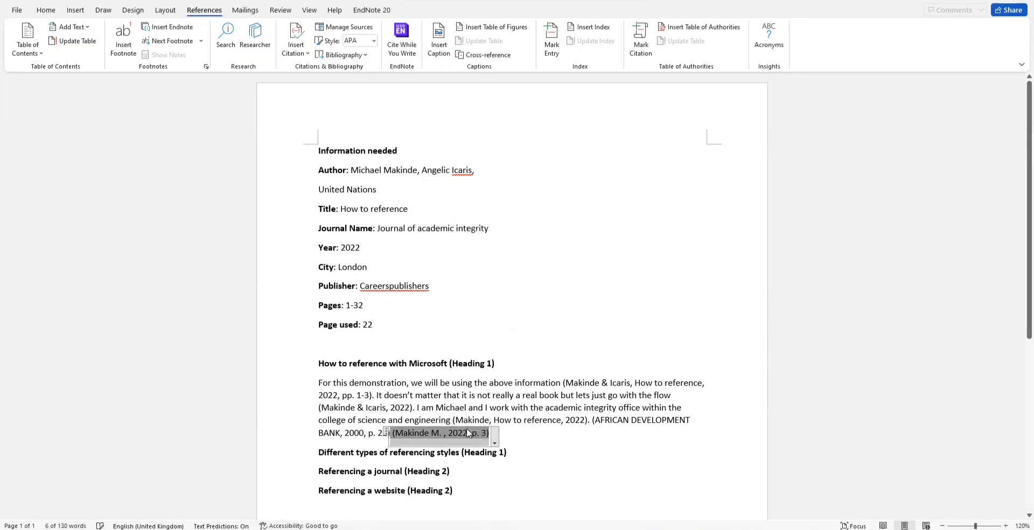
{"action": "left_click", "coordinate": [508, 436]}
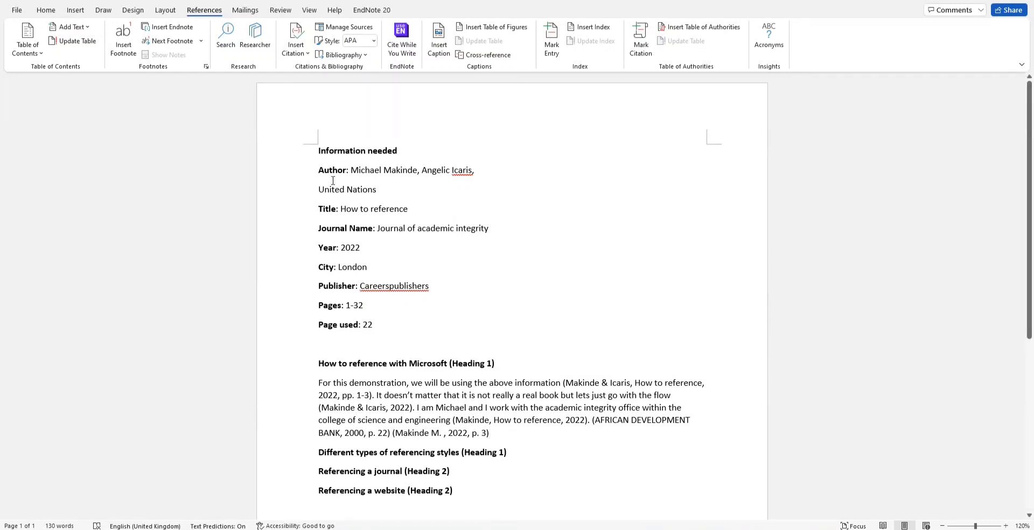
Step: Start a new Web site source from Insert Citation, with Corporate Author ticked and fields empty
{"action": "left_click", "coordinate": [293, 54]}
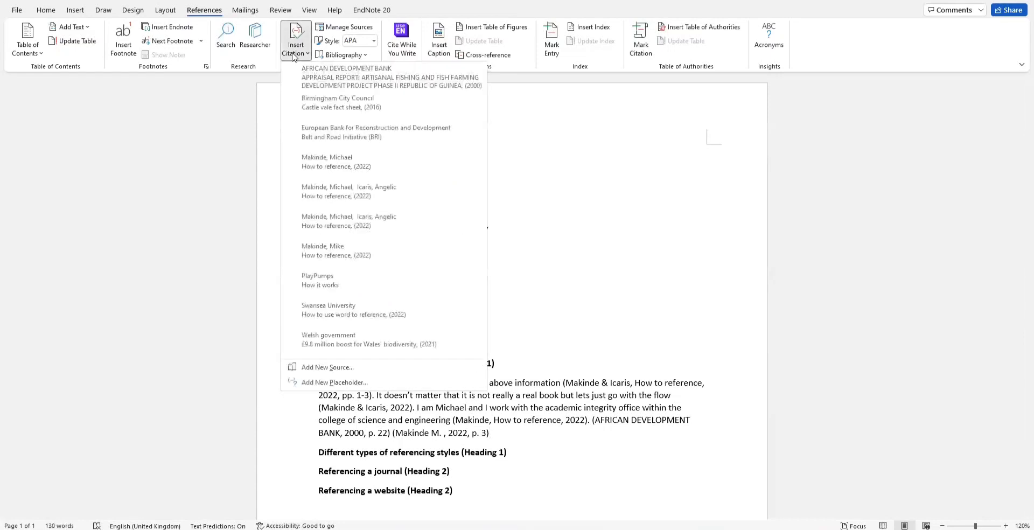
{"action": "left_click", "coordinate": [322, 368]}
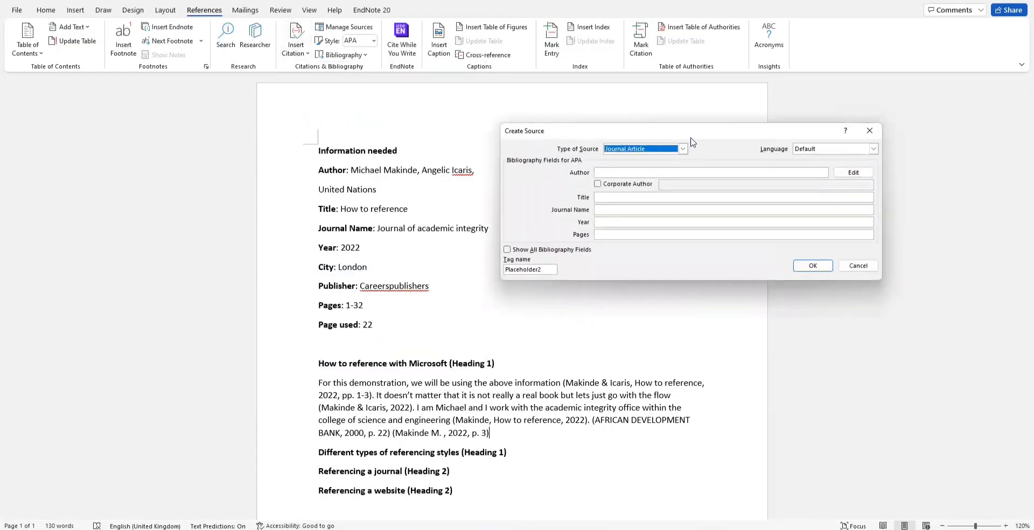
{"action": "left_click", "coordinate": [682, 148]}
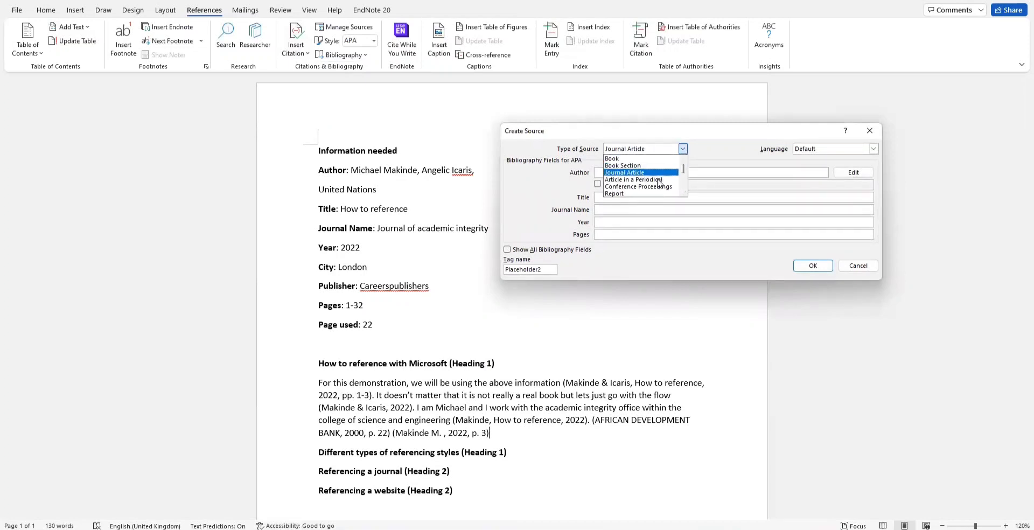
{"action": "left_click_drag", "start_coordinate": [682, 168], "coordinate": [687, 176]}
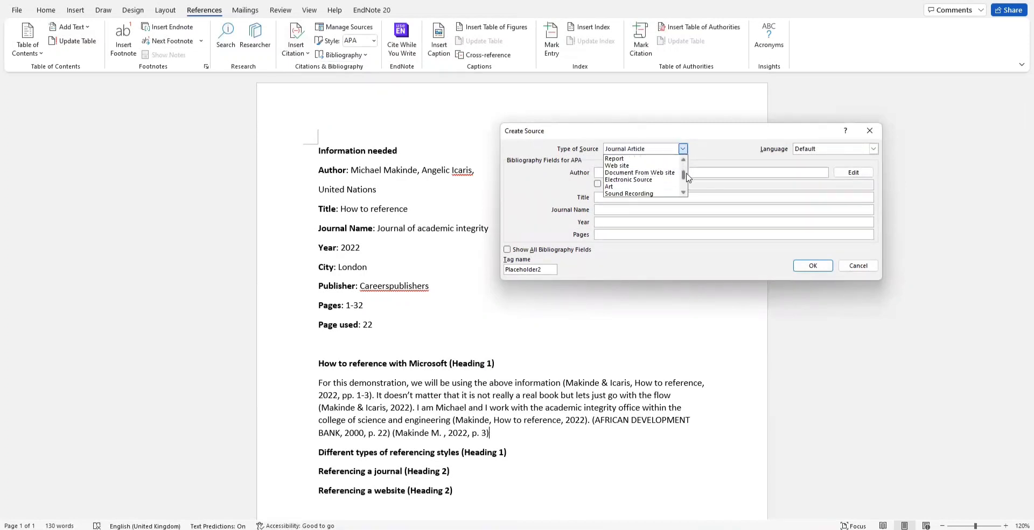
{"action": "left_click", "coordinate": [635, 166]}
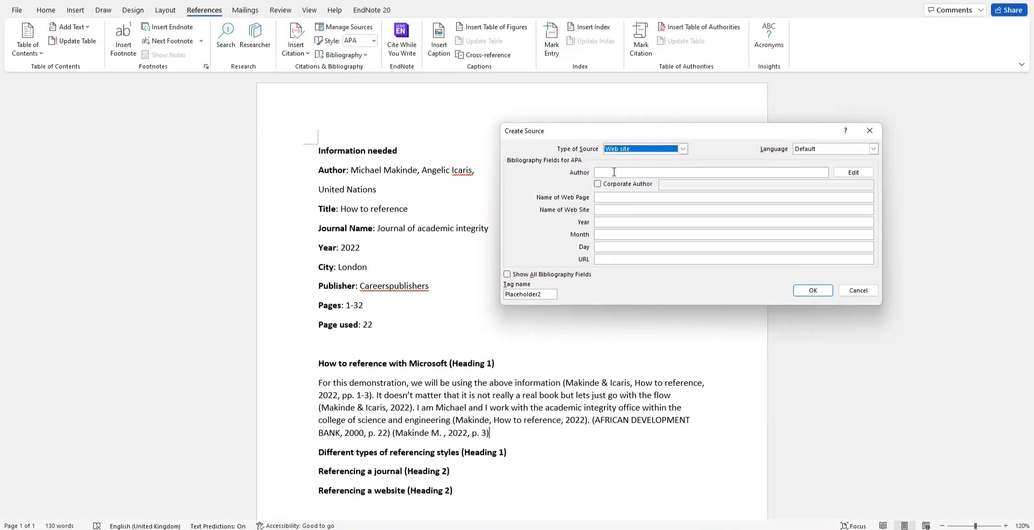
{"action": "left_click", "coordinate": [613, 172]}
{"action": "type", "text": "UN"}
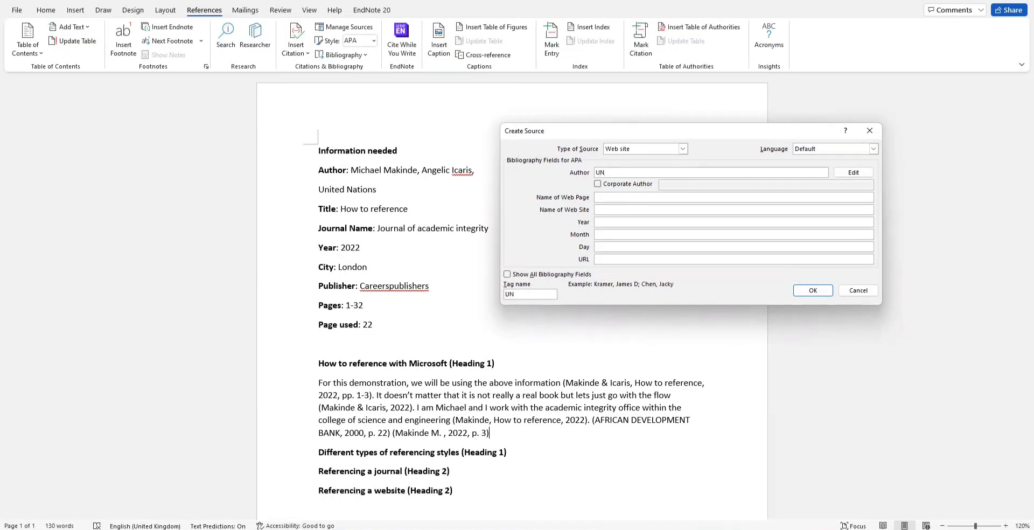
{"action": "key", "text": "BackSpace"}
{"action": "key", "text": "BackSpace"}
{"action": "left_click", "coordinate": [597, 184]}
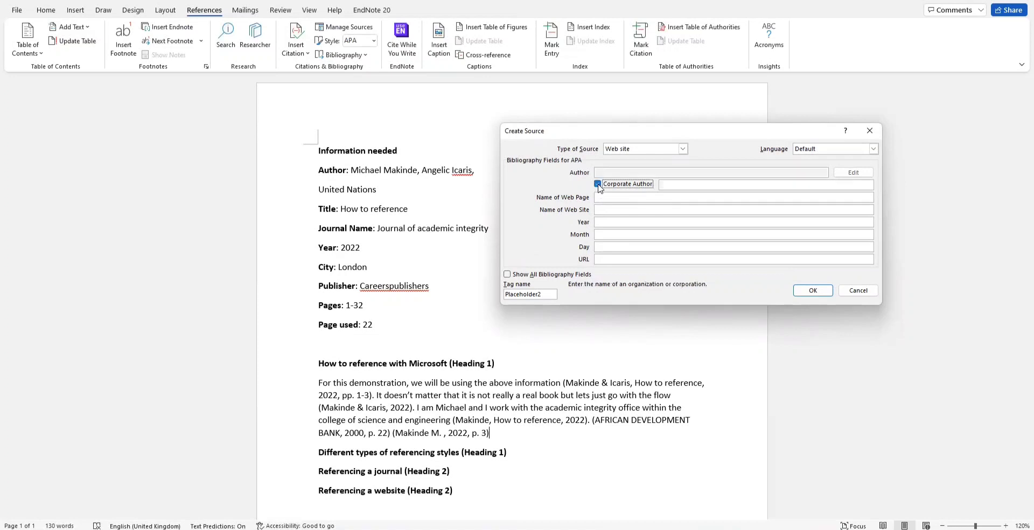
Step: Enter corporate author 'United Nations', web page name 'SDGs' and web site name 'sdg.un.org'
{"action": "left_click", "coordinate": [670, 186]}
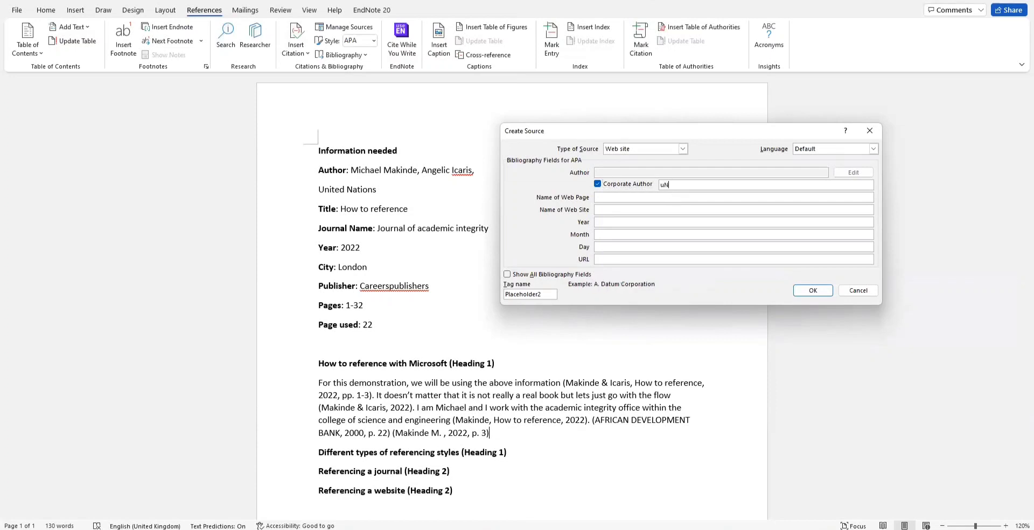
{"action": "type", "text": "uNITED"}
{"action": "key", "text": "BackSpace"}
{"action": "key", "text": "BackSpace"}
{"action": "key", "text": "BackSpace"}
{"action": "key", "text": "BackSpace"}
{"action": "key", "text": "BackSpace"}
{"action": "key", "text": "BackSpace"}
{"action": "type", "text": "United n"}
{"action": "key", "text": "BackSpace"}
{"action": "type", "text": "Nations"}
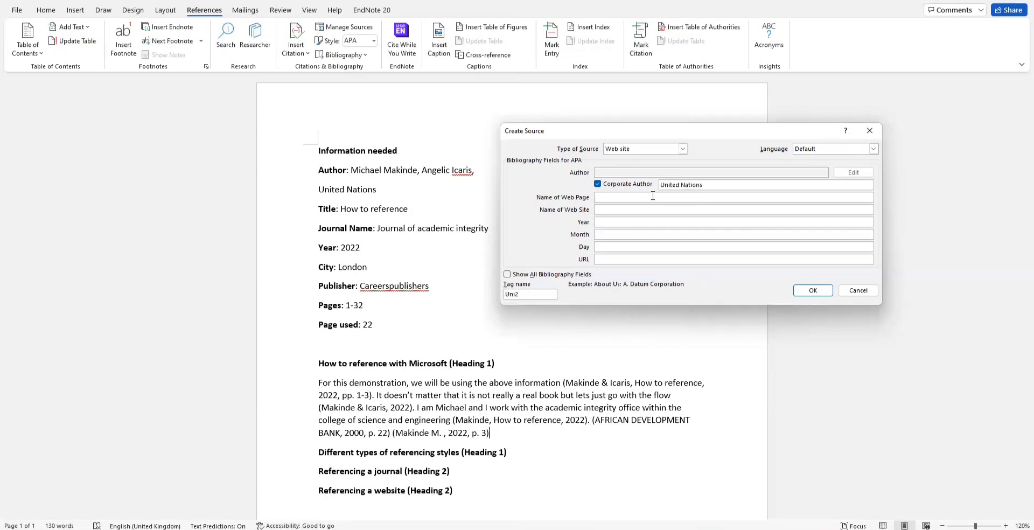
{"action": "type", "text": "SDGs"}
{"action": "left_click", "coordinate": [648, 210]}
{"action": "type", "text": "sdg.un.org"}
{"action": "left_click", "coordinate": [653, 223]}
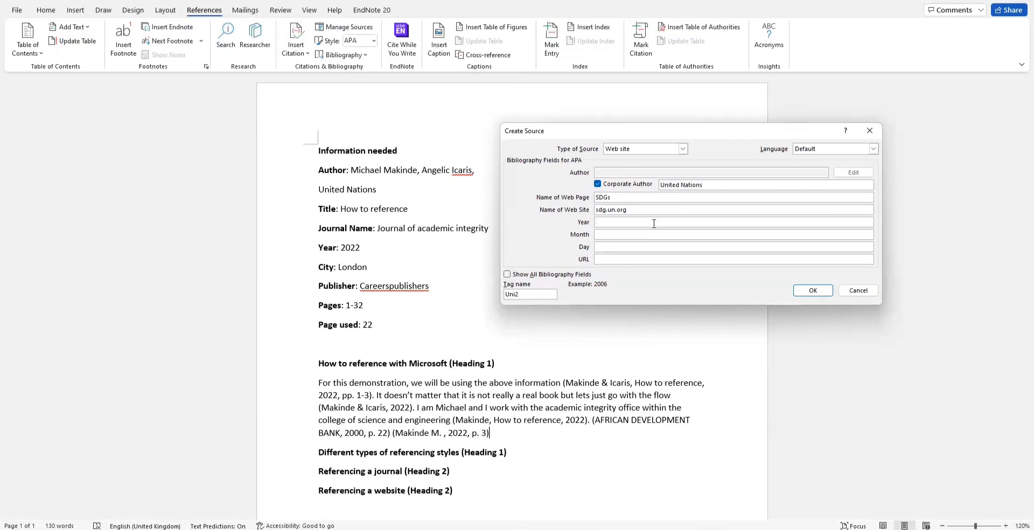
Step: Date the source Year 2022, Month May, Day 17
{"action": "left_click", "coordinate": [653, 223]}
{"action": "type", "text": "2022"}
{"action": "left_click", "coordinate": [618, 233]}
{"action": "type", "text": "May"}
{"action": "left_click", "coordinate": [614, 247]}
{"action": "type", "text": "17"}
Step: Set the URL to sdg.un.org/SDGs and insert the (United Nations, 2022) citation
{"action": "left_click", "coordinate": [612, 260]}
{"action": "type", "text": "sdg.un.org/SD"}
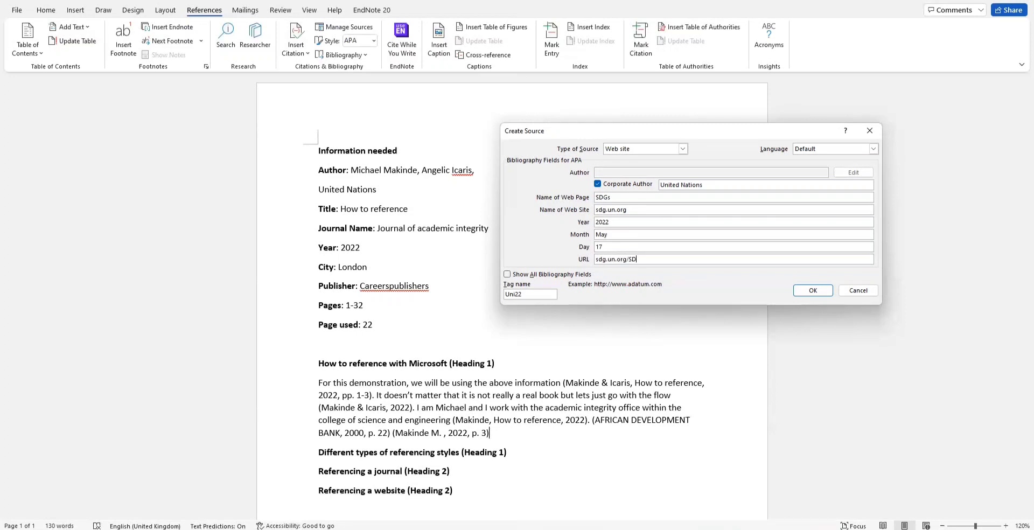
{"action": "type", "text": "Gs"}
{"action": "left_click", "coordinate": [807, 293]}
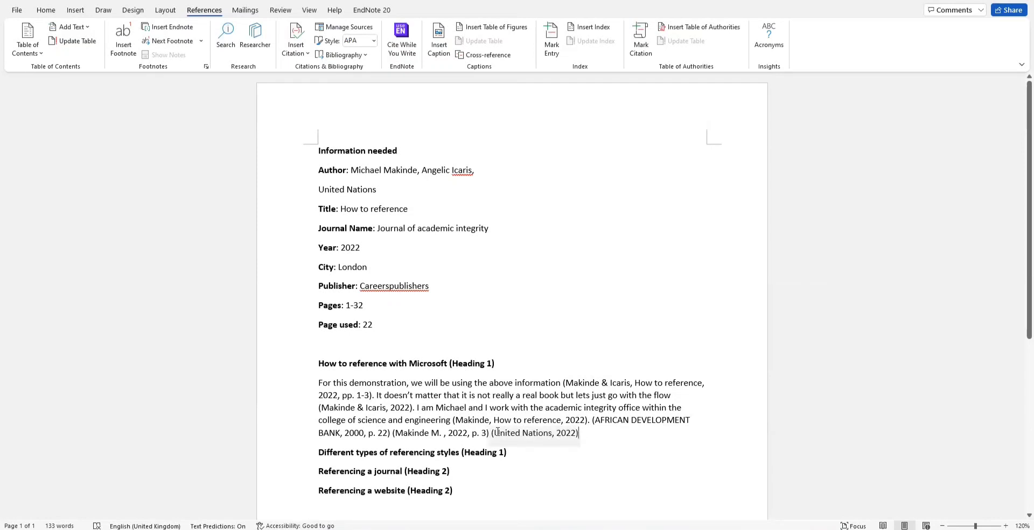
{"action": "left_click", "coordinate": [540, 432]}
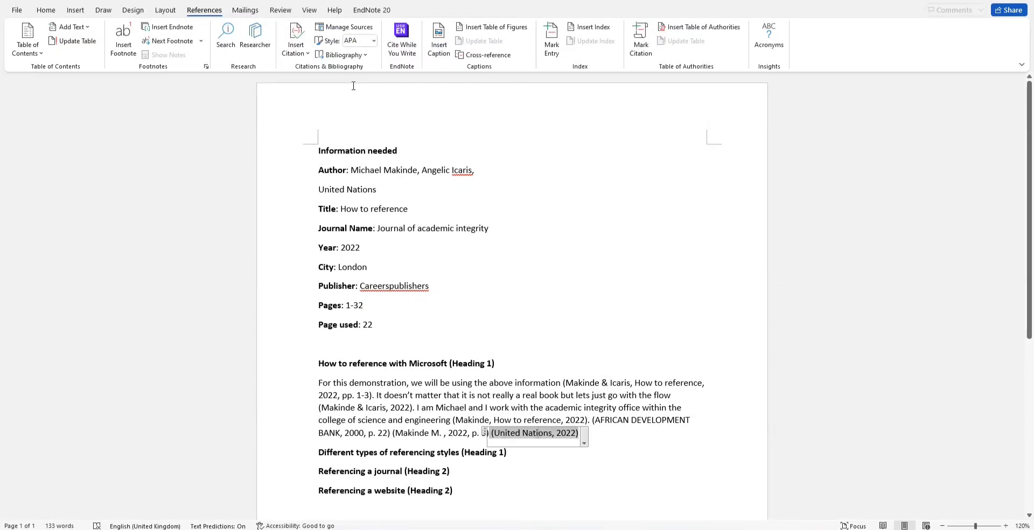
{"action": "left_click", "coordinate": [584, 443]}
{"action": "left_click", "coordinate": [493, 470]}
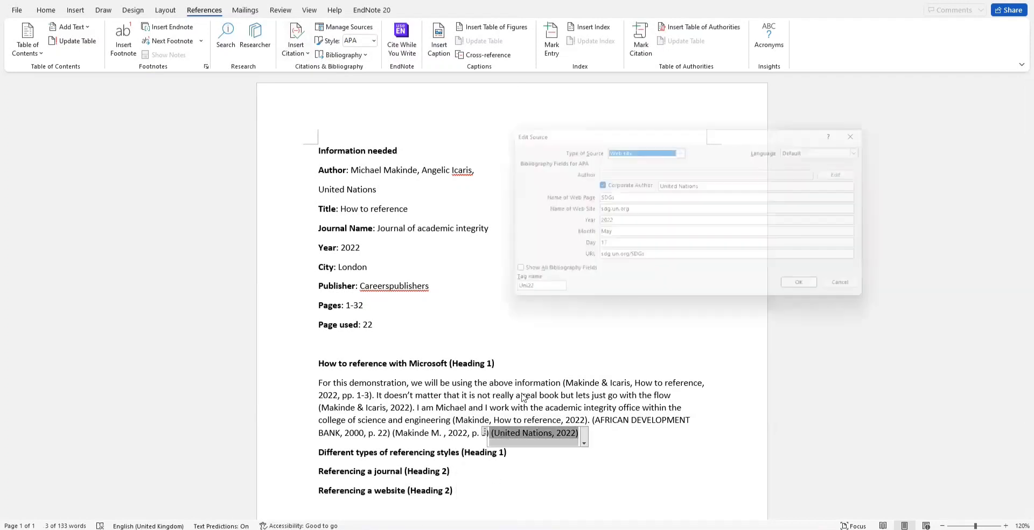
{"action": "left_click", "coordinate": [598, 184]}
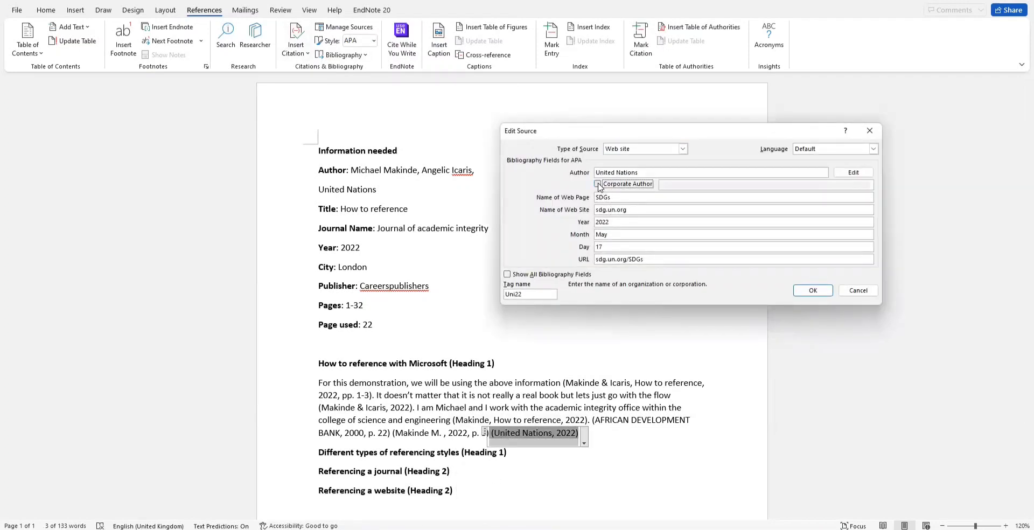
{"action": "left_click", "coordinate": [809, 291]}
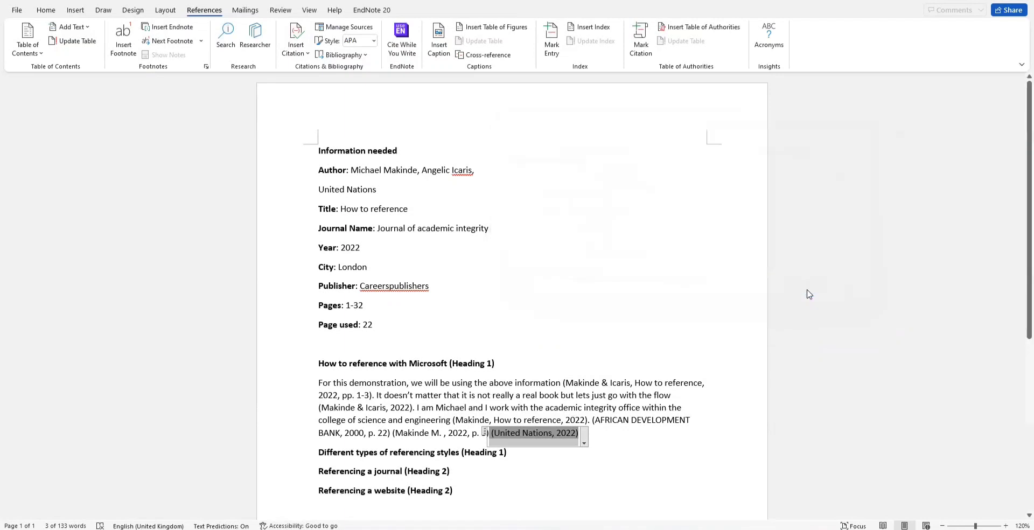
{"action": "left_click", "coordinate": [476, 289]}
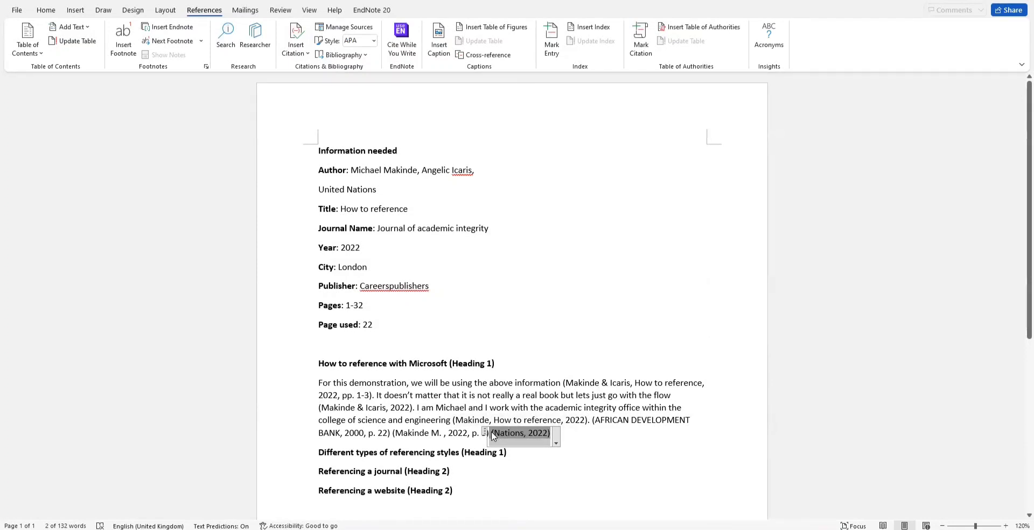
{"action": "left_click", "coordinate": [555, 442]}
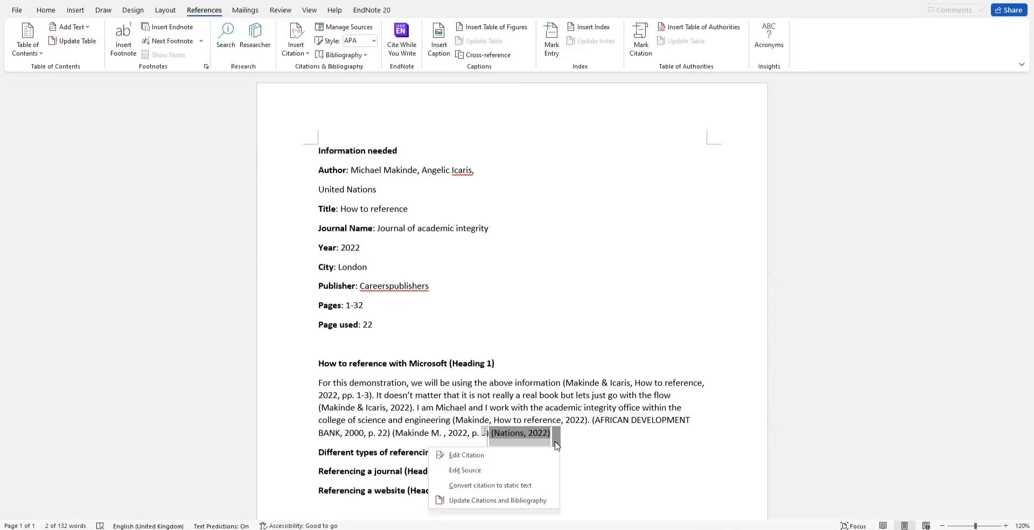
{"action": "left_click", "coordinate": [489, 470]}
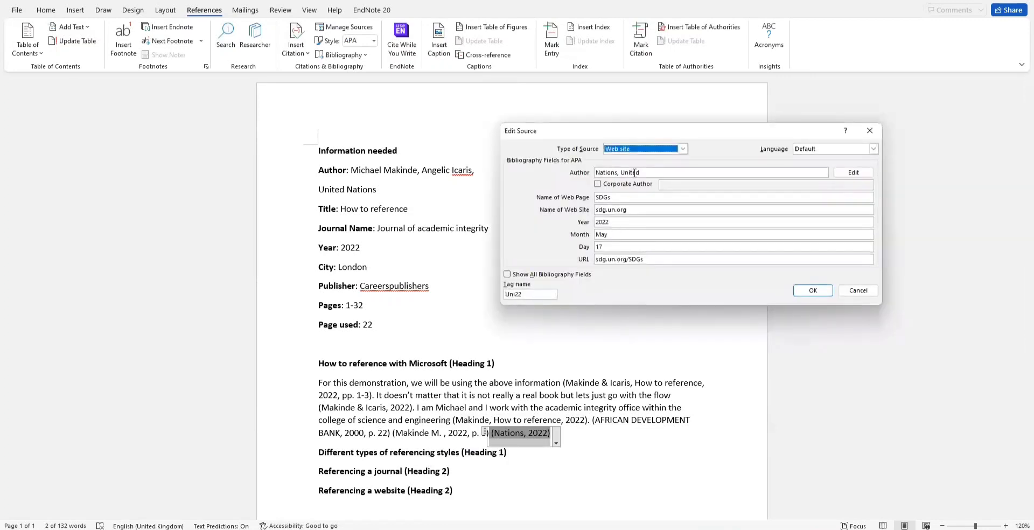
{"action": "left_click", "coordinate": [597, 184]}
{"action": "key", "text": "Tab"}
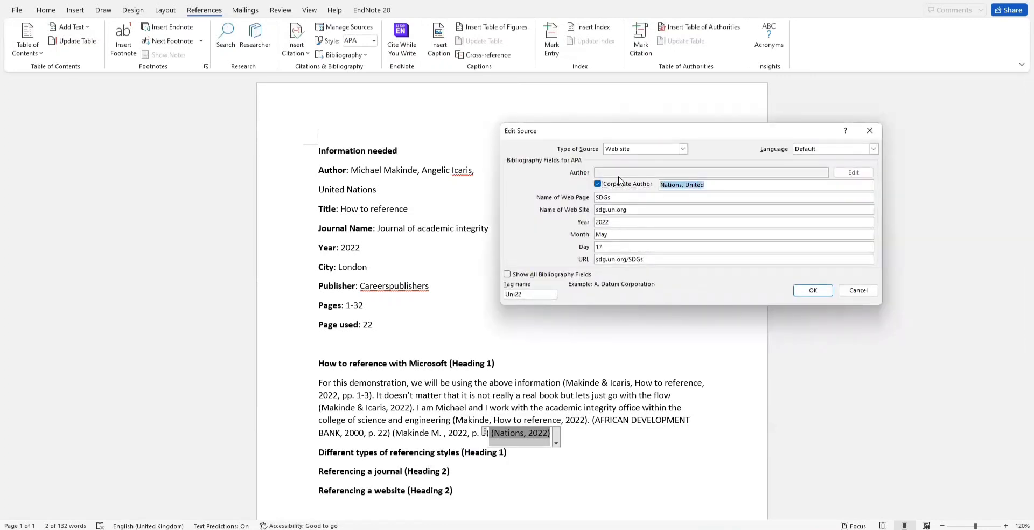
{"action": "type", "text": "Unoted"}
{"action": "key", "text": "BackSpace"}
{"action": "key", "text": "BackSpace"}
{"action": "key", "text": "BackSpace"}
{"action": "type", "text": "ited Nations"}
{"action": "left_click", "coordinate": [806, 291]}
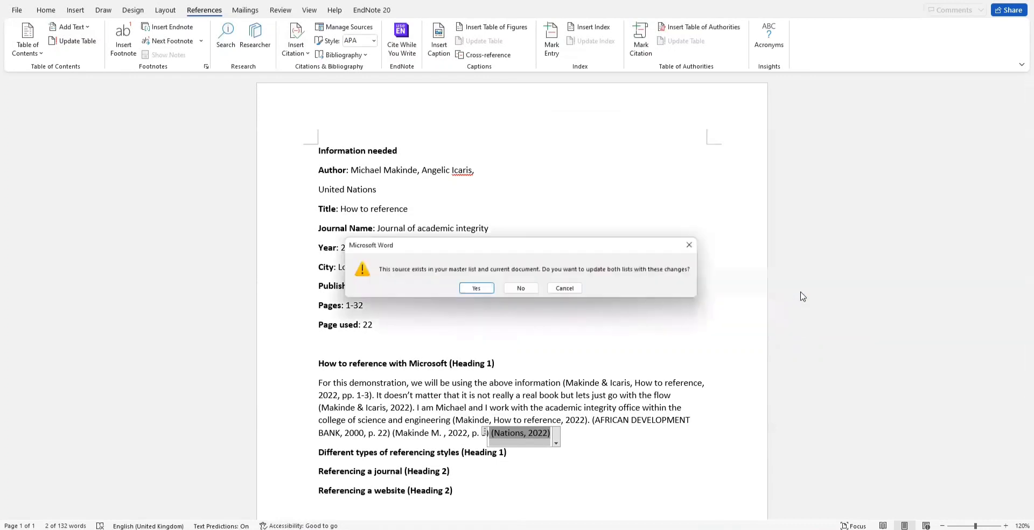
{"action": "left_click", "coordinate": [476, 289]}
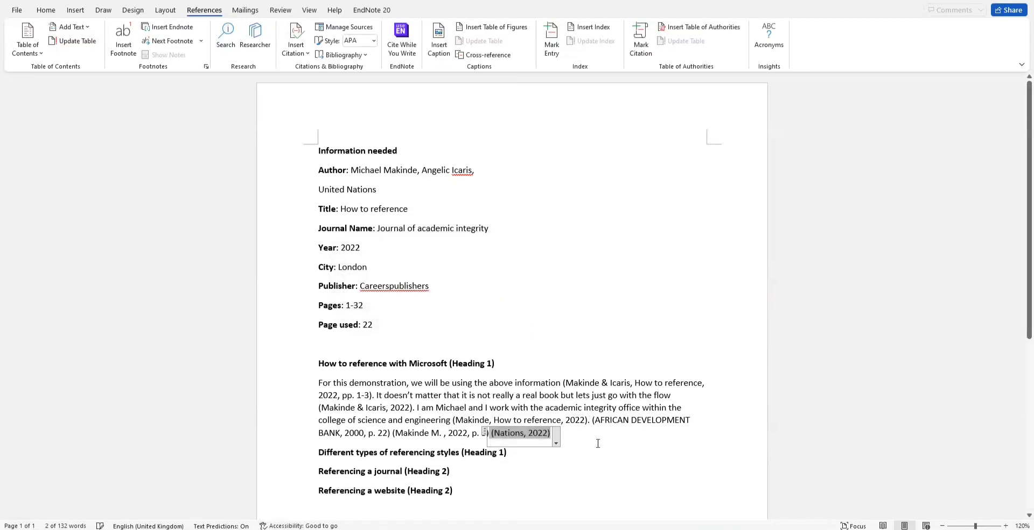
Step: Insert an Automatic Table 2 table of contents on a new top line above 'Information needed'
{"action": "left_click", "coordinate": [558, 344]}
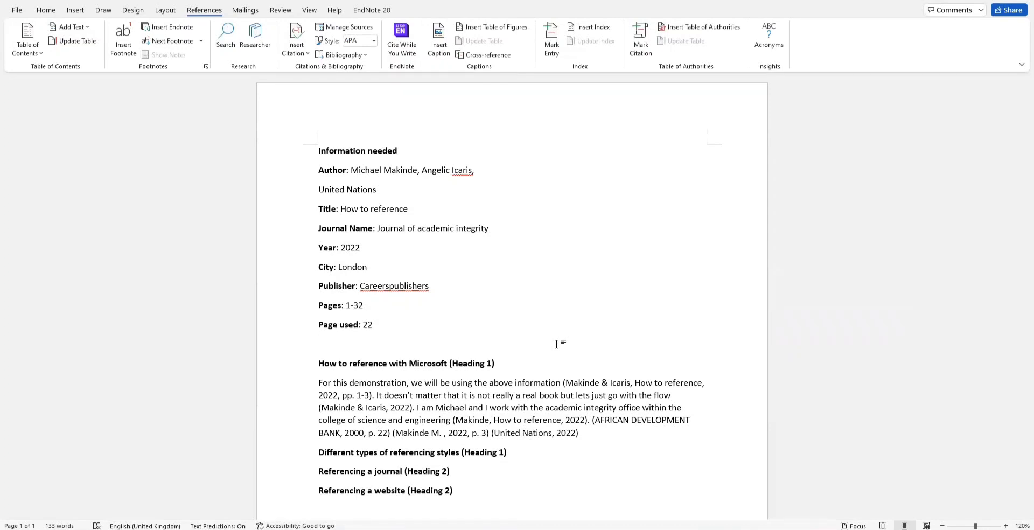
{"action": "left_click", "coordinate": [318, 152]}
{"action": "key", "text": "Return"}
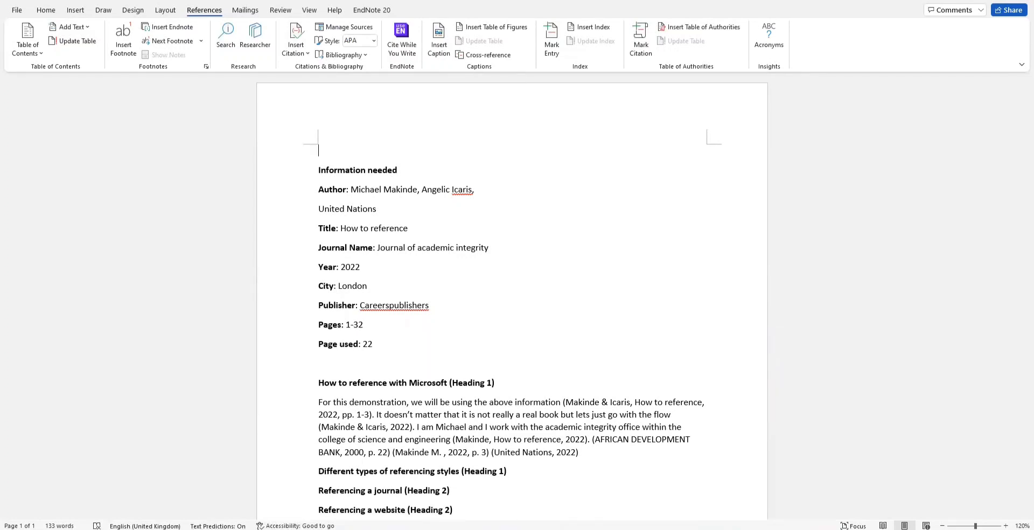
{"action": "left_click", "coordinate": [25, 50]}
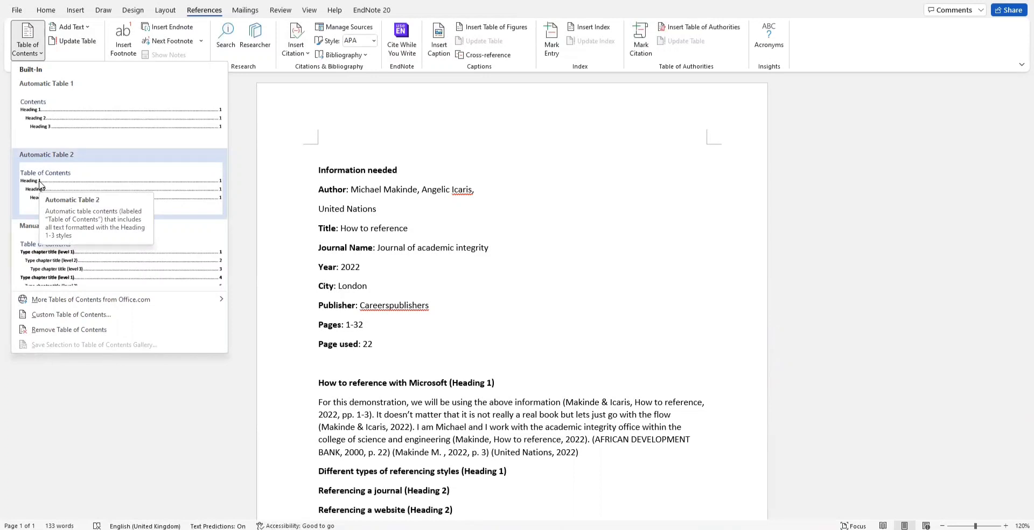
{"action": "left_click", "coordinate": [39, 184]}
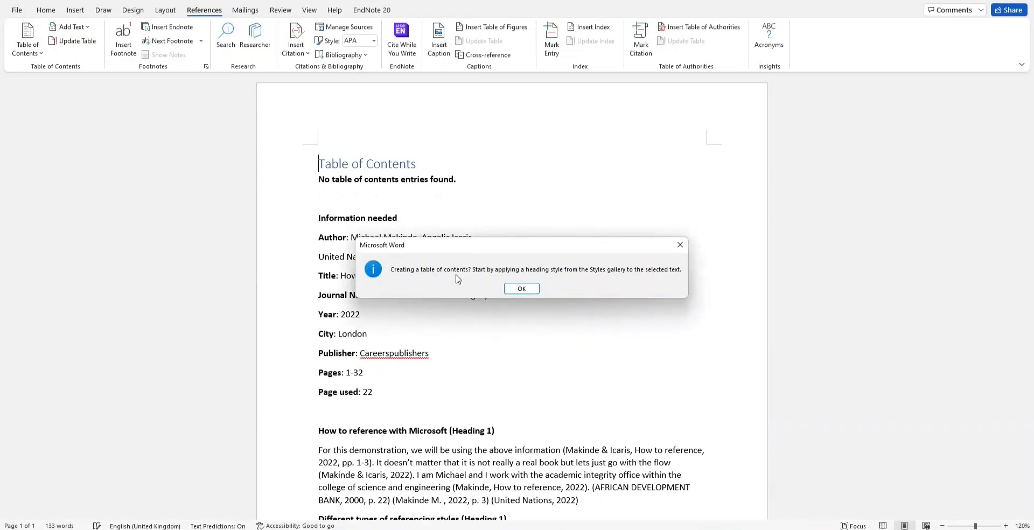
{"action": "left_click", "coordinate": [522, 289]}
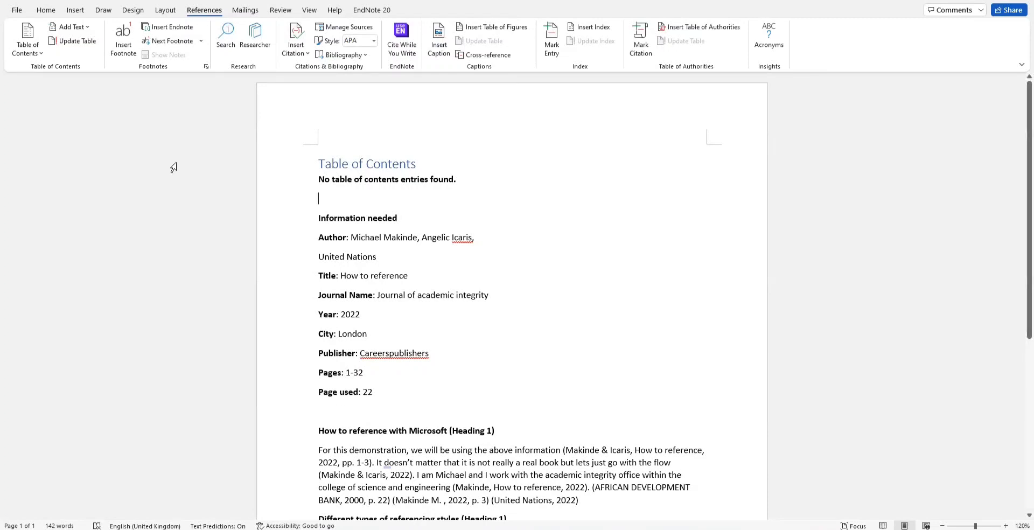
Step: Style 'Information needed', 'How to reference with Microsoft' and 'Different types of referencing styles' as Heading 1
{"action": "left_click", "coordinate": [40, 15]}
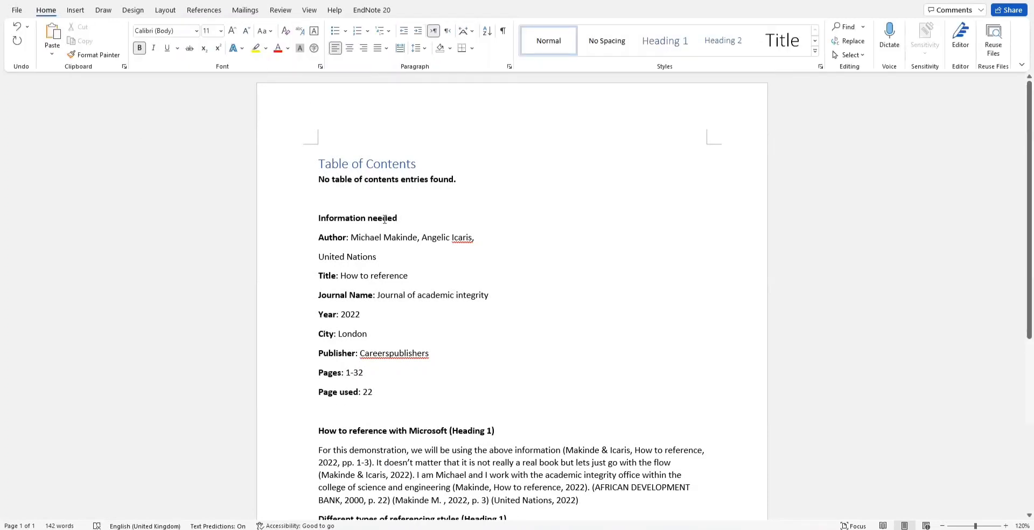
{"action": "left_click_drag", "start_coordinate": [399, 218], "coordinate": [318, 218]}
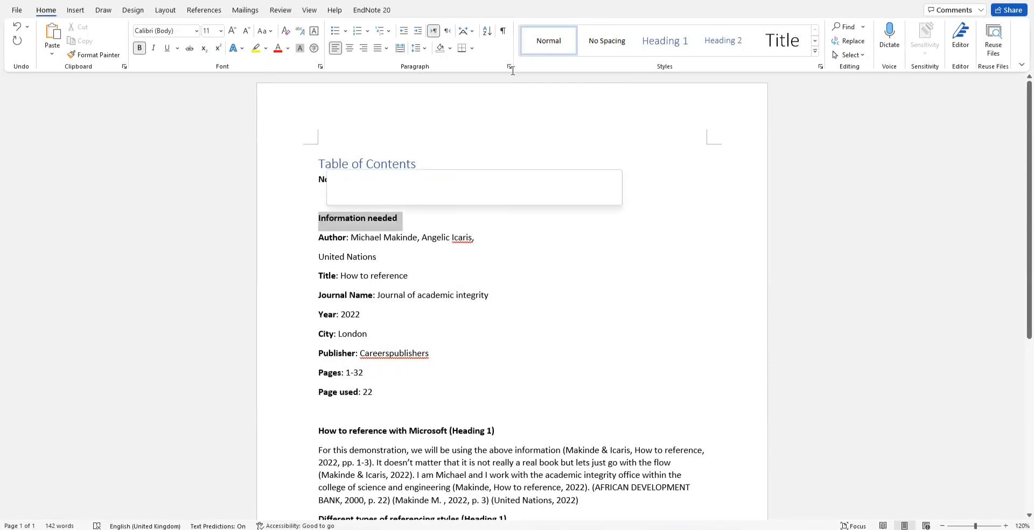
{"action": "left_click", "coordinate": [665, 41]}
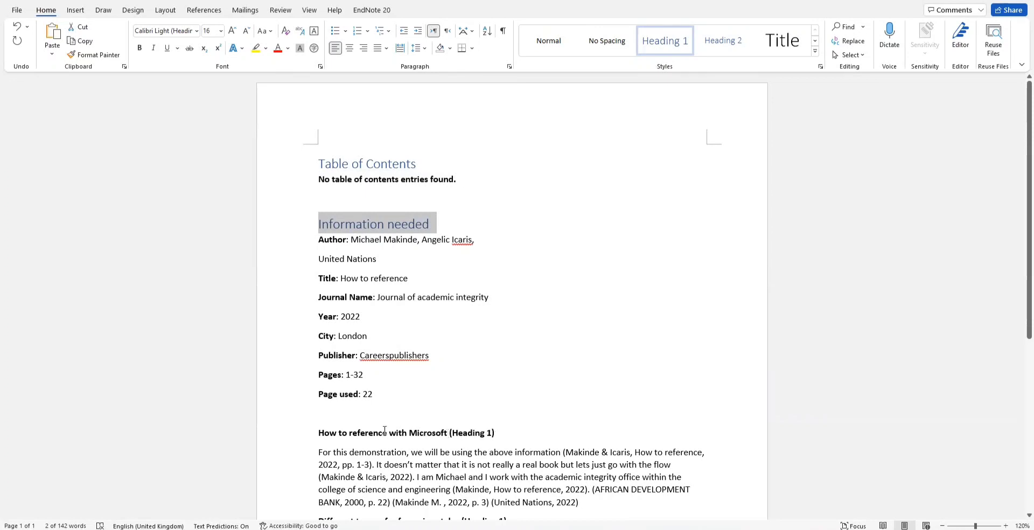
{"action": "left_click_drag", "start_coordinate": [449, 433], "coordinate": [318, 433]}
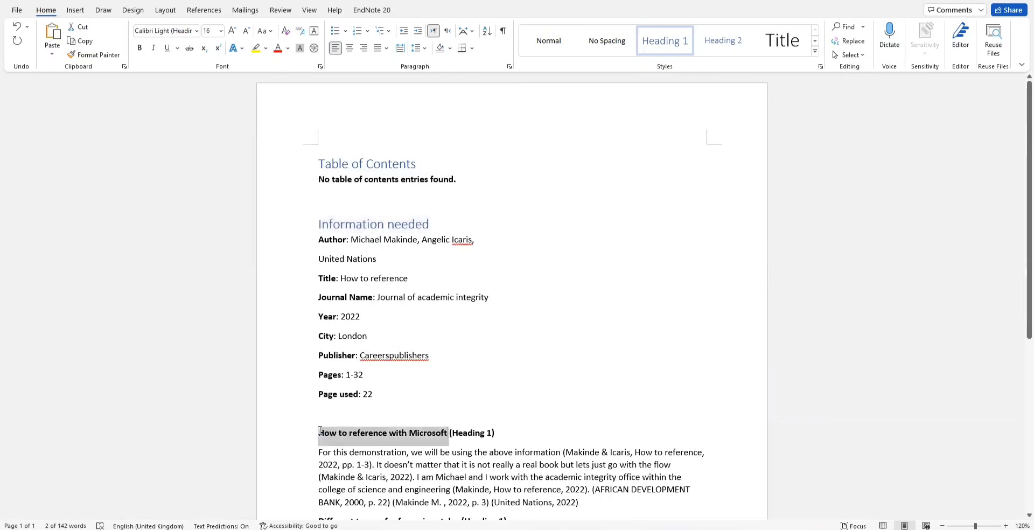
{"action": "left_click", "coordinate": [662, 48]}
{"action": "scroll", "coordinate": [563, 308], "scroll_direction": "down", "scroll_amount": 1}
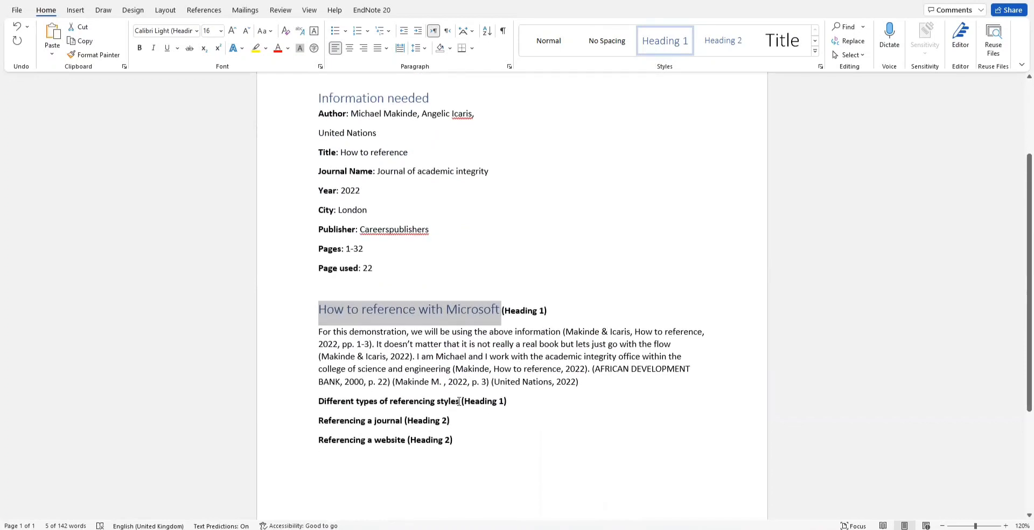
{"action": "left_click_drag", "start_coordinate": [458, 401], "coordinate": [318, 401]}
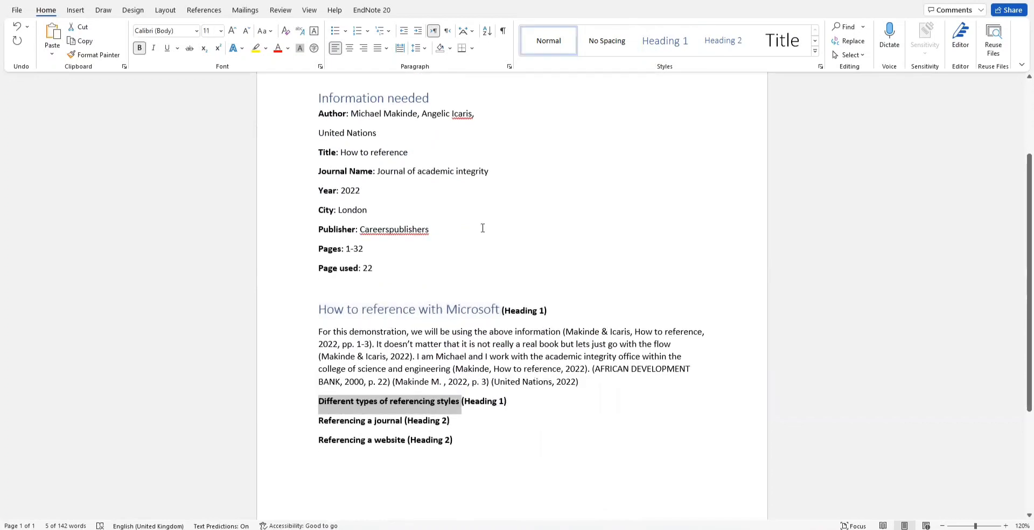
{"action": "left_click", "coordinate": [663, 43]}
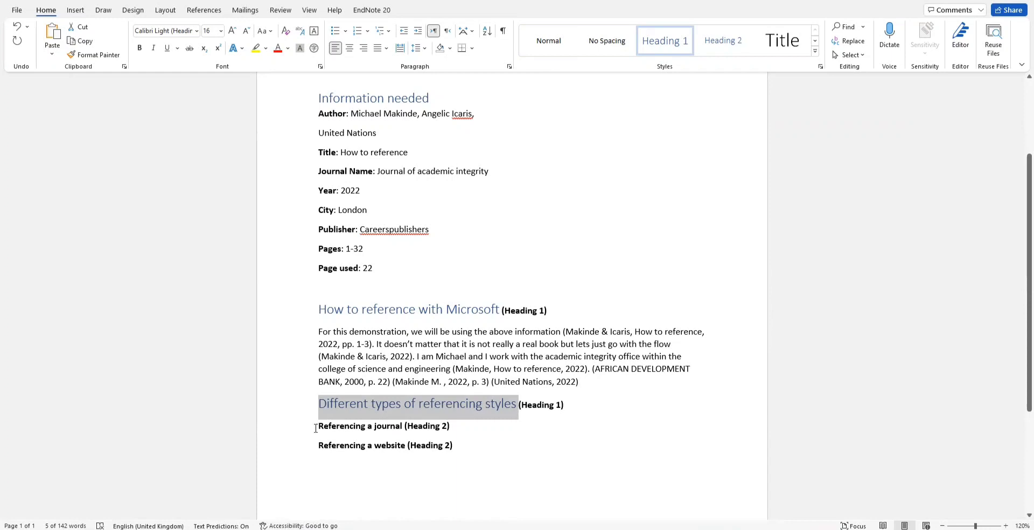
Step: Style 'Referencing a journal' and 'Referencing a website' as Heading 2
{"action": "left_click_drag", "start_coordinate": [316, 428], "coordinate": [403, 428]}
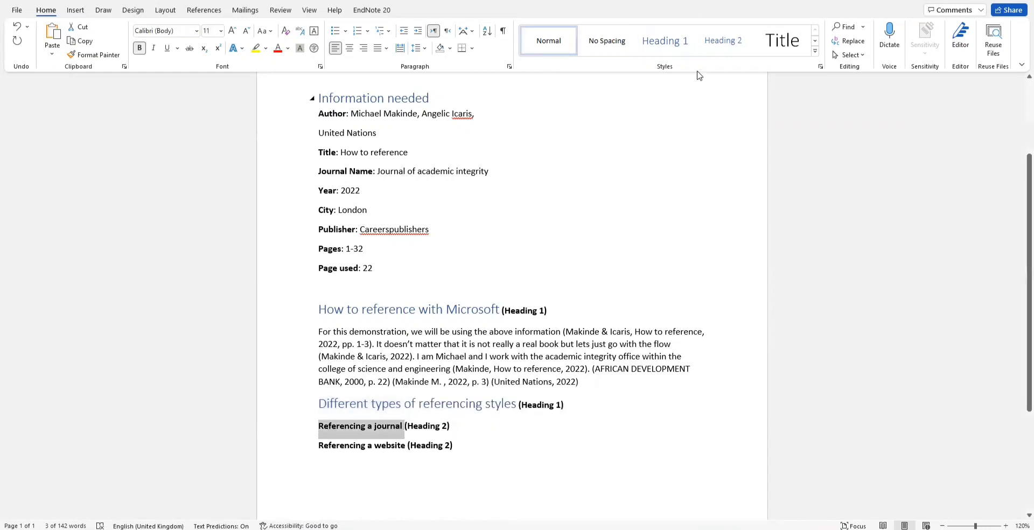
{"action": "left_click", "coordinate": [722, 41]}
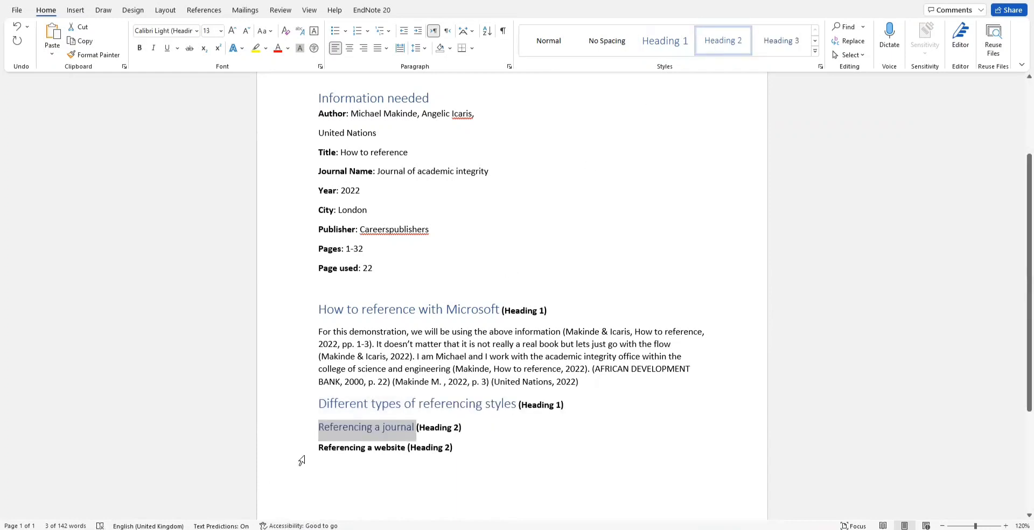
{"action": "left_click_drag", "start_coordinate": [316, 446], "coordinate": [407, 448]}
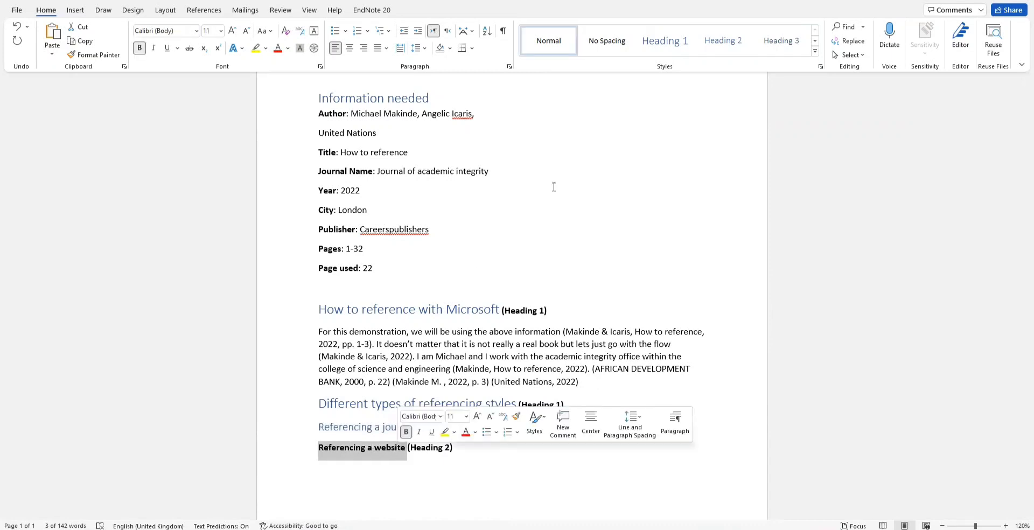
{"action": "left_click", "coordinate": [722, 47]}
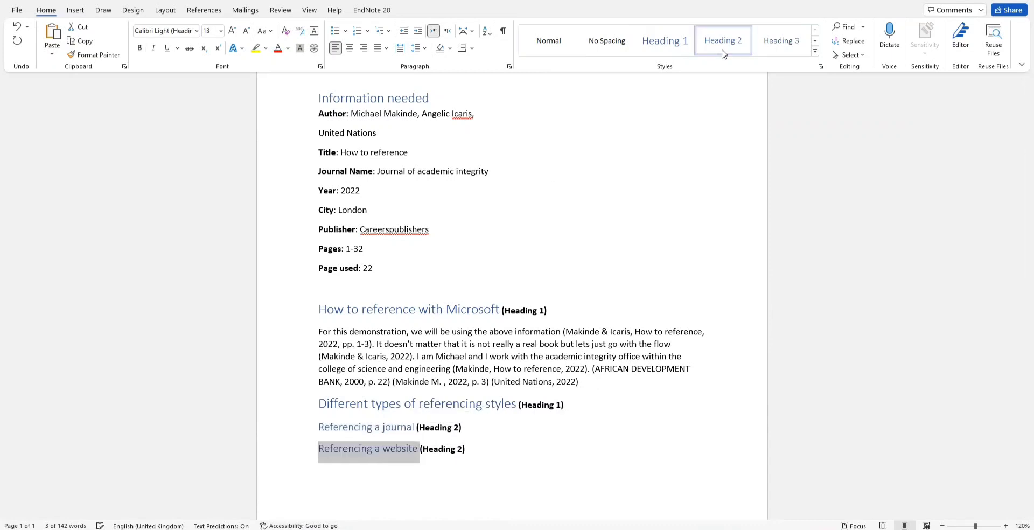
{"action": "left_click", "coordinate": [474, 294]}
{"action": "scroll", "coordinate": [474, 294], "scroll_direction": "up", "scroll_amount": 3}
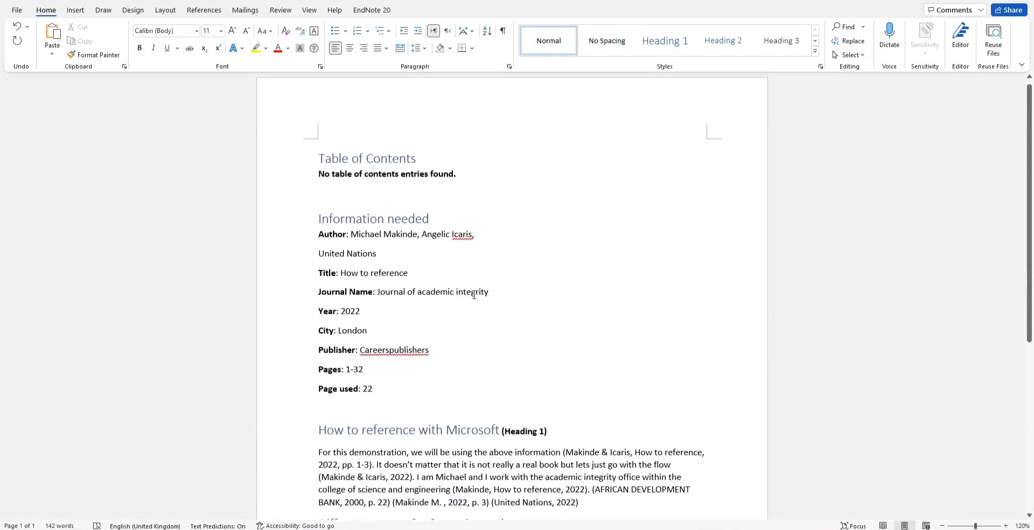
Step: Update the entire table of contents to list all five headings on page 1, subsections indented
{"action": "left_click", "coordinate": [364, 157]}
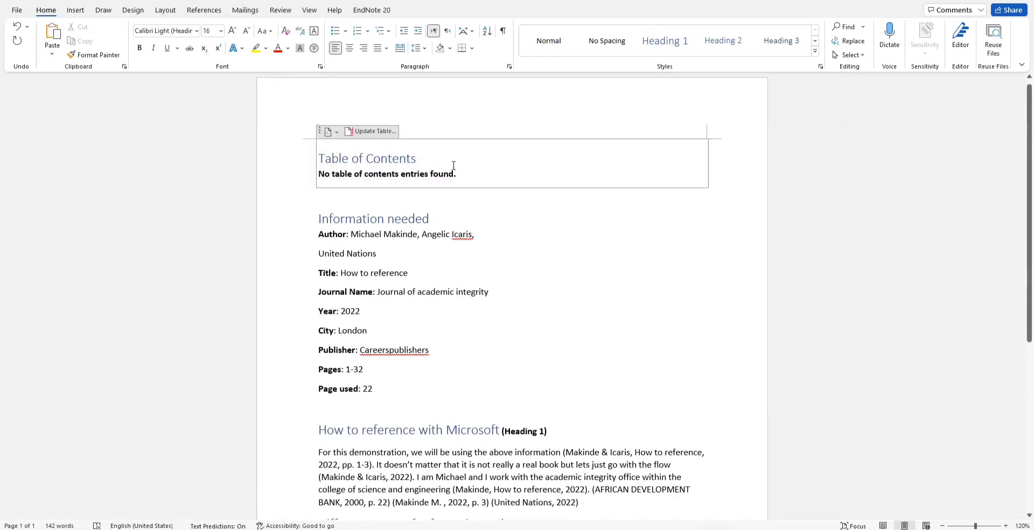
{"action": "left_click", "coordinate": [369, 133]}
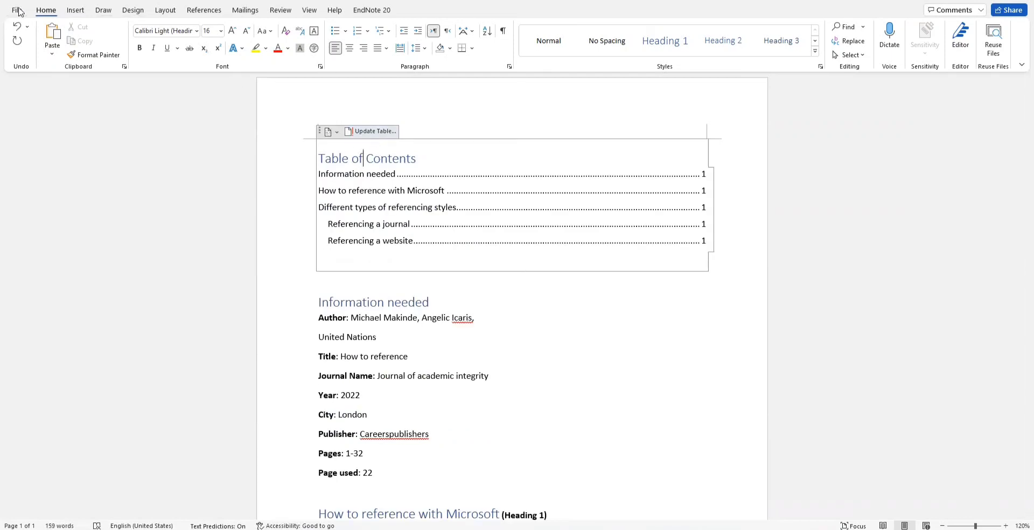
{"action": "left_click", "coordinate": [205, 12]}
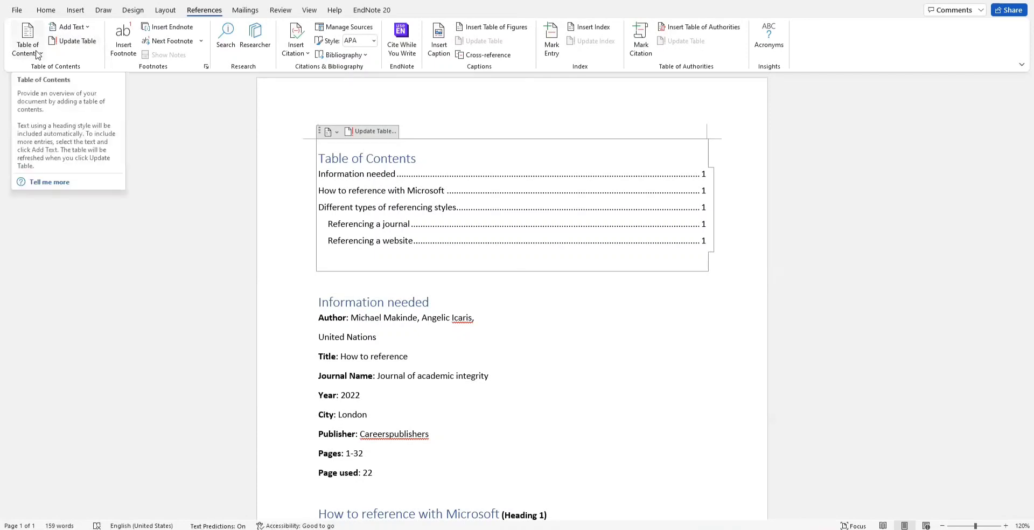
{"action": "left_click", "coordinate": [375, 131]}
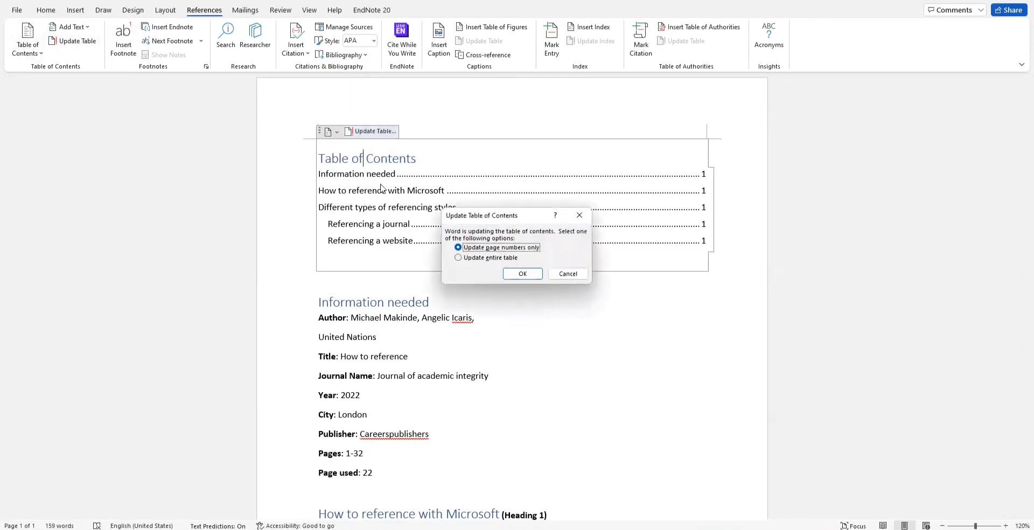
{"action": "left_click", "coordinate": [482, 258]}
{"action": "left_click", "coordinate": [511, 274]}
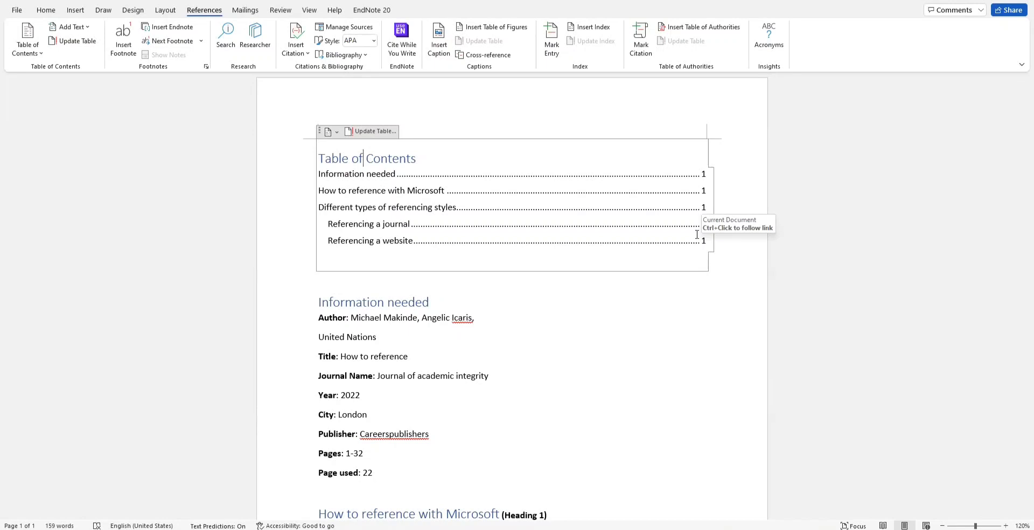
{"action": "scroll", "coordinate": [590, 320], "scroll_direction": "down", "scroll_amount": 5}
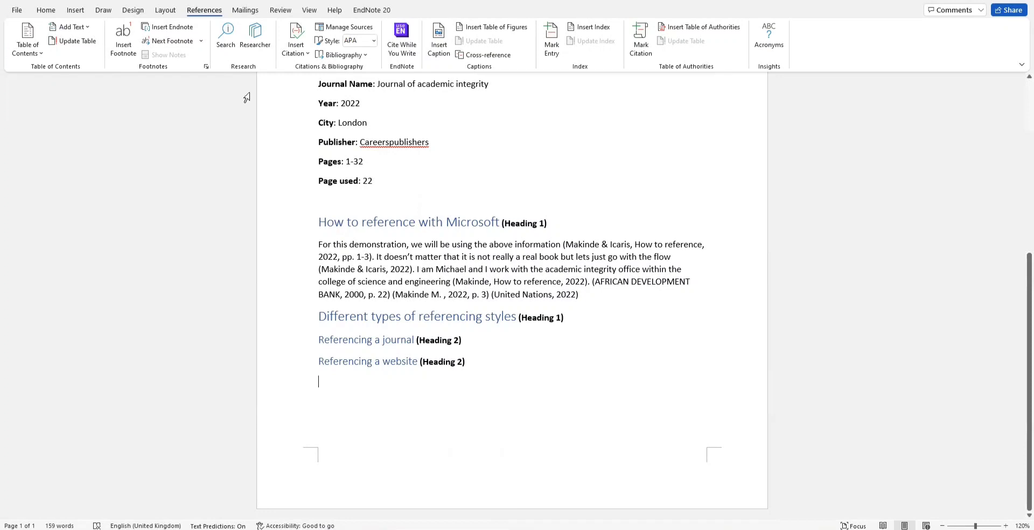
Step: Insert the 'References' bibliography layout listing all cited sources in APA format
{"action": "left_click", "coordinate": [345, 56]}
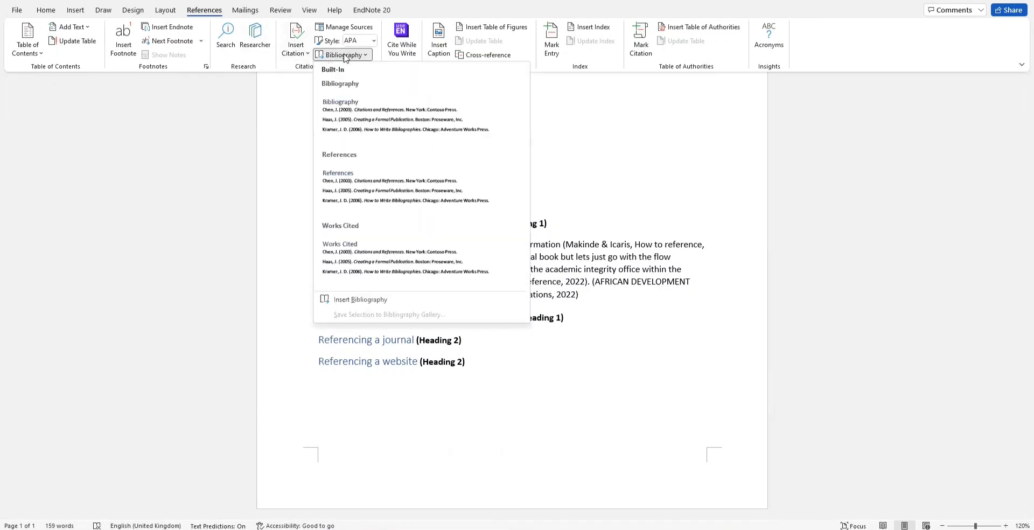
{"action": "left_click", "coordinate": [334, 181]}
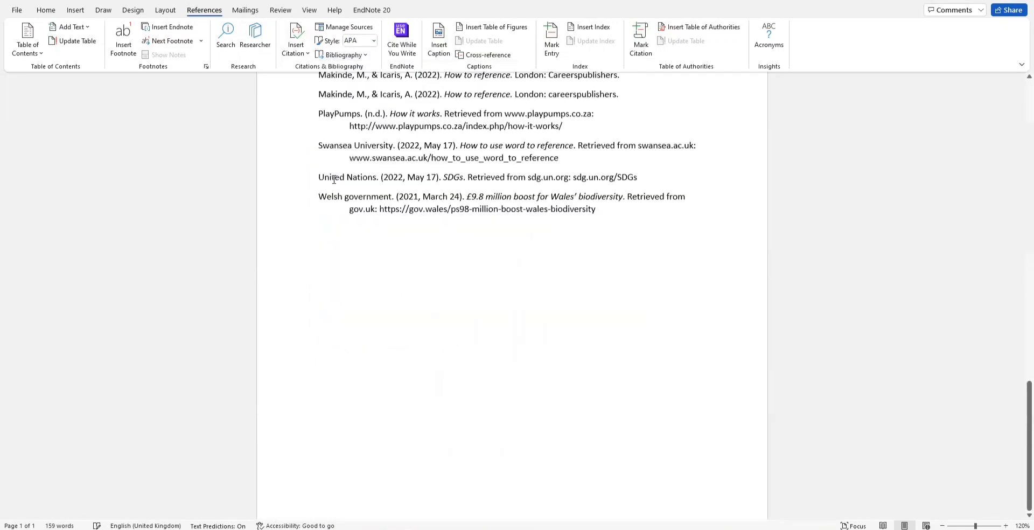
{"action": "scroll", "coordinate": [334, 179], "scroll_direction": "down", "scroll_amount": 2}
{"action": "scroll", "coordinate": [397, 196], "scroll_direction": "up", "scroll_amount": 5}
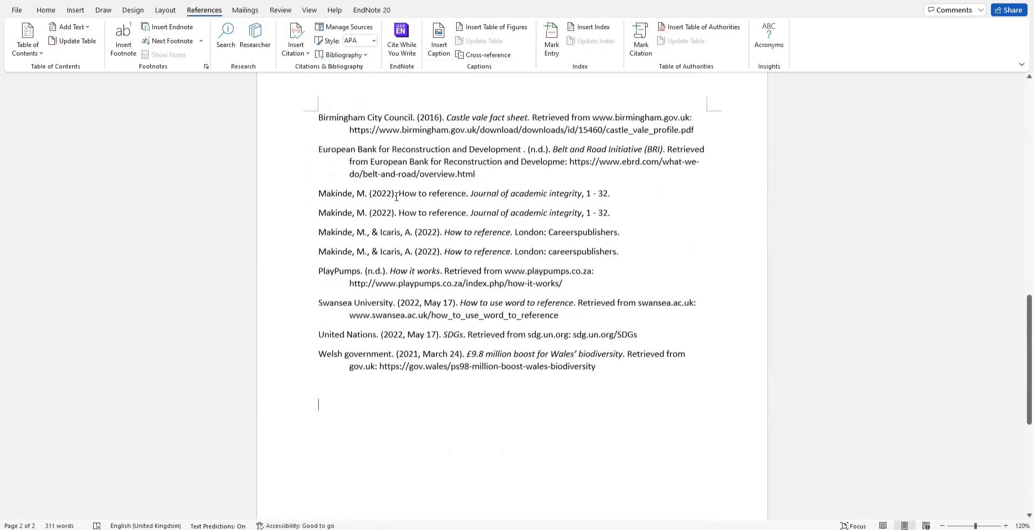
{"action": "scroll", "coordinate": [396, 196], "scroll_direction": "up", "scroll_amount": 5}
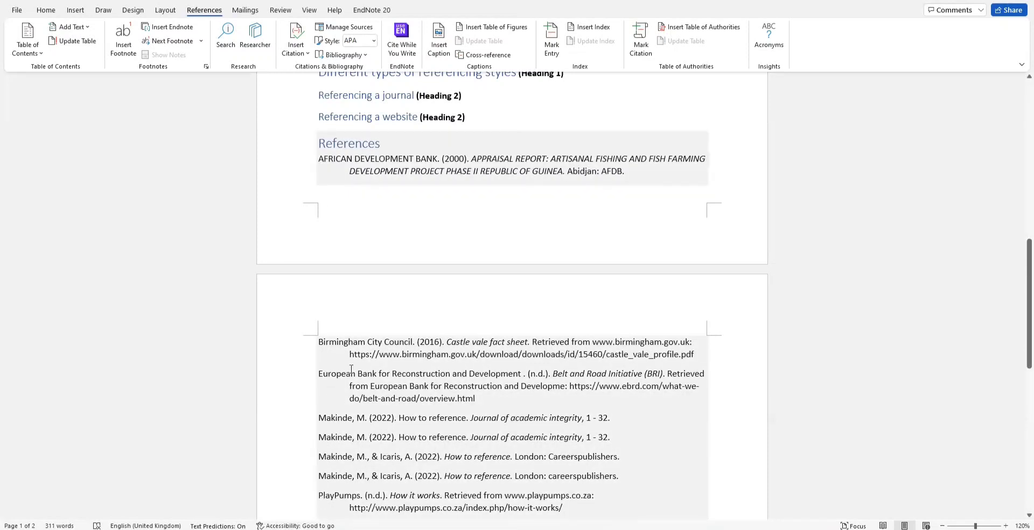
{"action": "scroll", "coordinate": [358, 350], "scroll_direction": "up", "scroll_amount": 1}
{"action": "scroll", "coordinate": [358, 349], "scroll_direction": "up", "scroll_amount": 10}
{"action": "scroll", "coordinate": [351, 448], "scroll_direction": "down", "scroll_amount": 4}
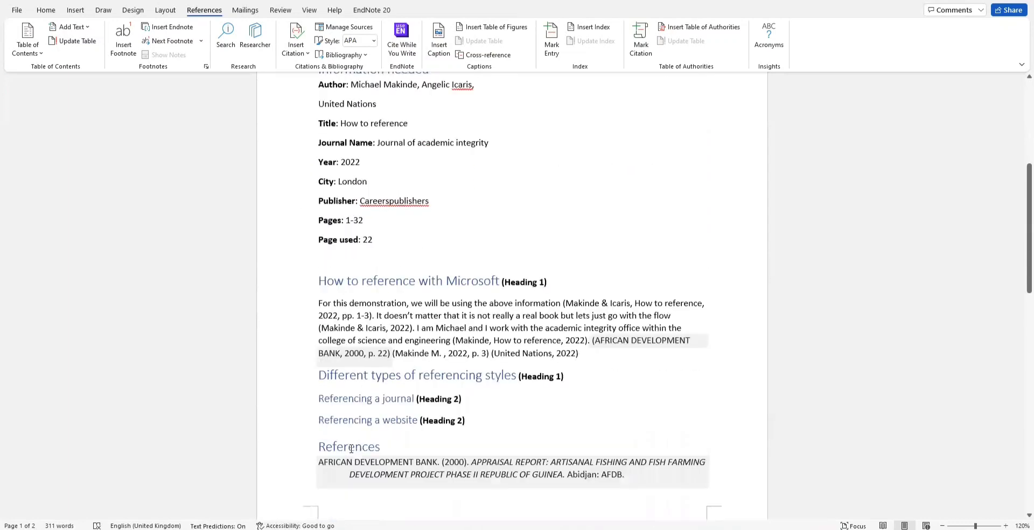
{"action": "scroll", "coordinate": [365, 212], "scroll_direction": "up", "scroll_amount": 10}
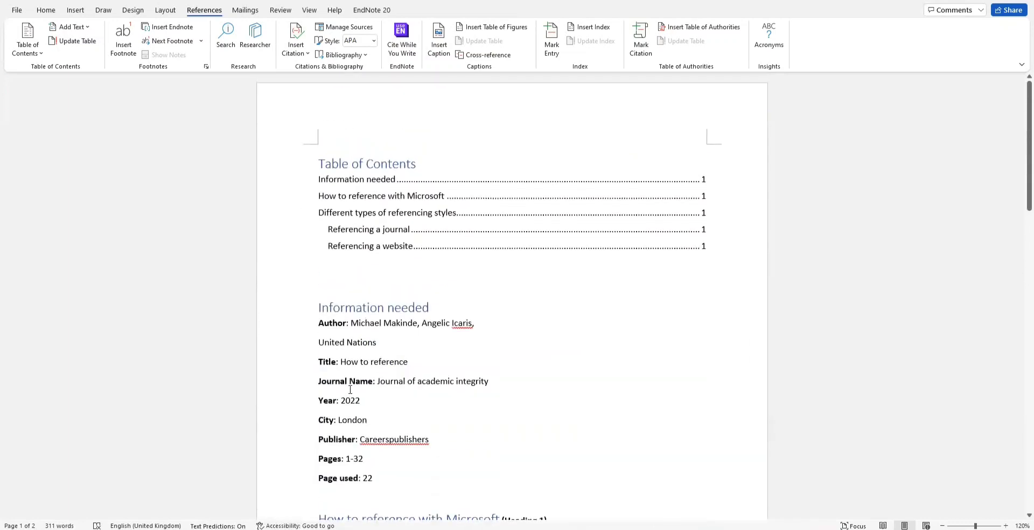
Step: Update the entire table of contents so References appears as a sixth entry on page 1
{"action": "left_click", "coordinate": [366, 166]}
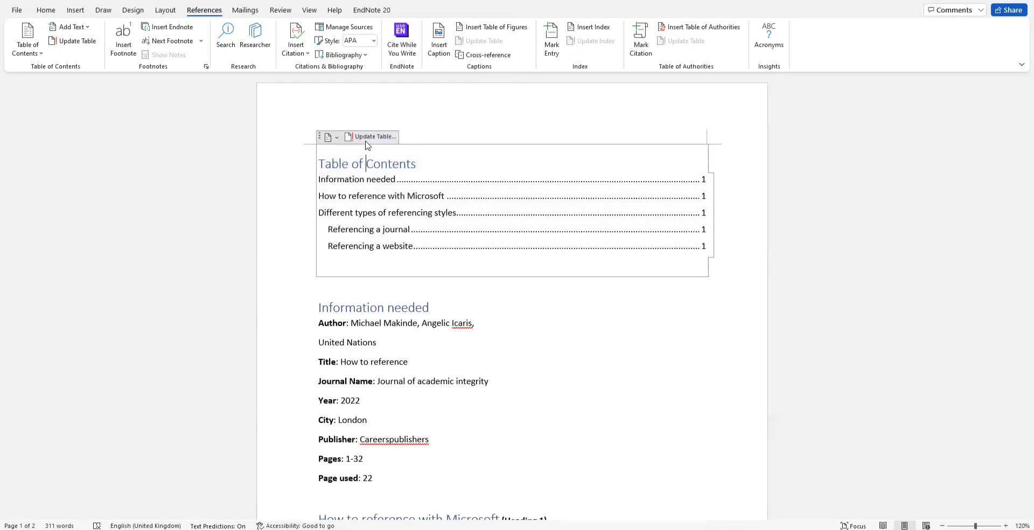
{"action": "left_click", "coordinate": [390, 136]}
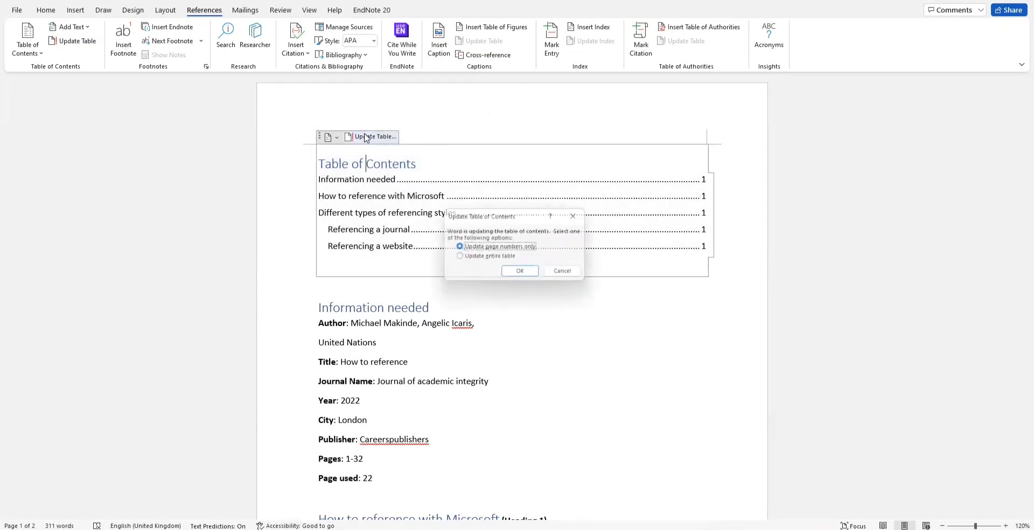
{"action": "left_click", "coordinate": [458, 257]}
{"action": "left_click", "coordinate": [515, 273]}
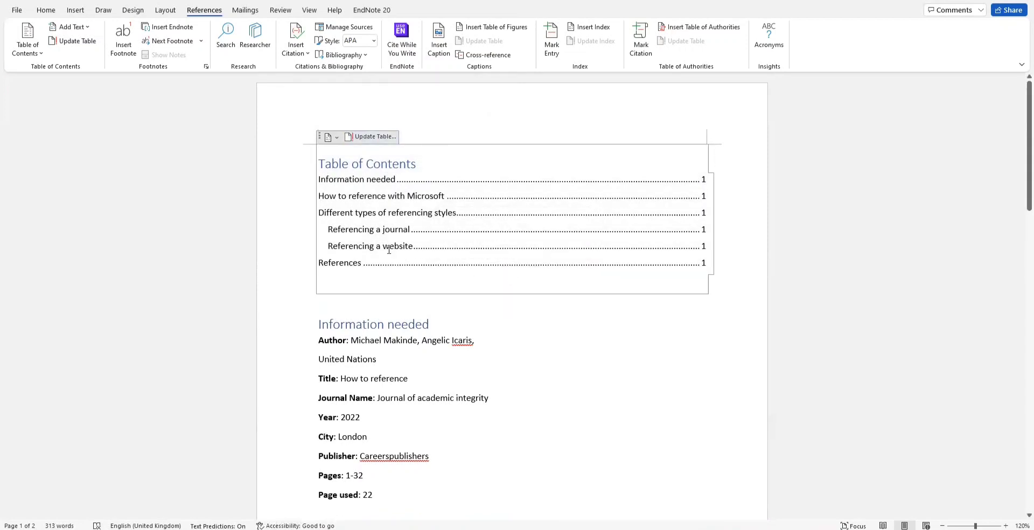